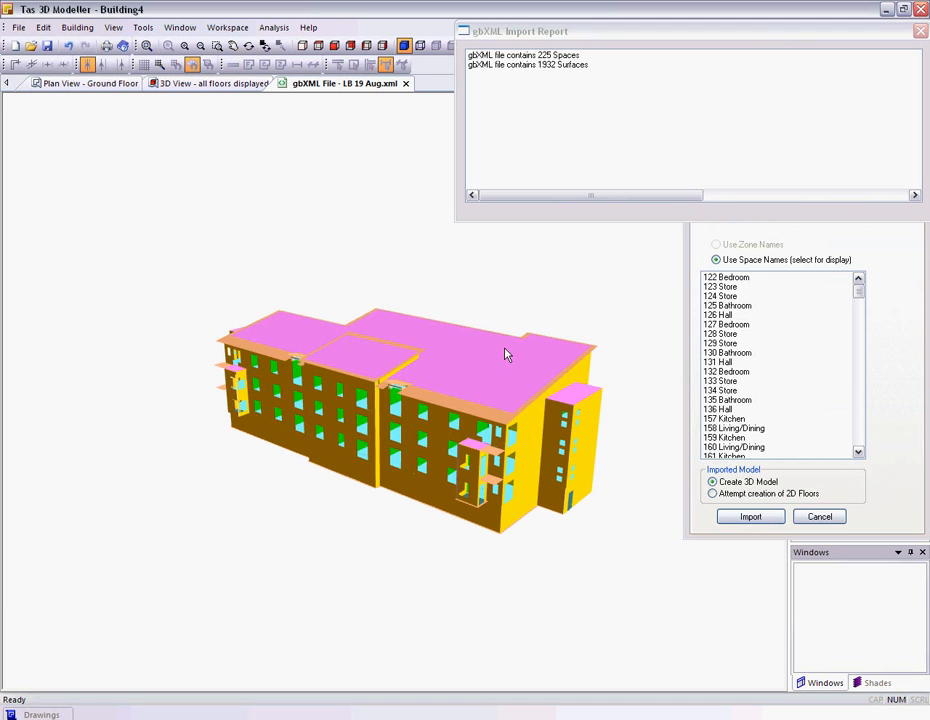
- Examine the gbXML building preview's roof, facades and side tower from several angles, and close the import report
{"action": "left_click_drag", "start_coordinate": [497, 369], "coordinate": [450, 389]}
{"action": "middle_click_drag", "start_coordinate": [448, 383], "coordinate": [473, 345]}
{"action": "scroll", "coordinate": [430, 348], "scroll_direction": "up", "scroll_amount": 4}
{"action": "left_click_drag", "start_coordinate": [465, 344], "coordinate": [458, 397]}
{"action": "scroll", "coordinate": [419, 369], "scroll_direction": "down", "scroll_amount": 1}
{"action": "scroll", "coordinate": [419, 369], "scroll_direction": "up", "scroll_amount": 3}
{"action": "scroll", "coordinate": [419, 369], "scroll_direction": "down", "scroll_amount": 1}
{"action": "scroll", "coordinate": [419, 369], "scroll_direction": "down", "scroll_amount": 1}
{"action": "scroll", "coordinate": [419, 369], "scroll_direction": "up", "scroll_amount": 1}
{"action": "scroll", "coordinate": [406, 412], "scroll_direction": "down", "scroll_amount": 1}
{"action": "scroll", "coordinate": [421, 411], "scroll_direction": "down", "scroll_amount": 2}
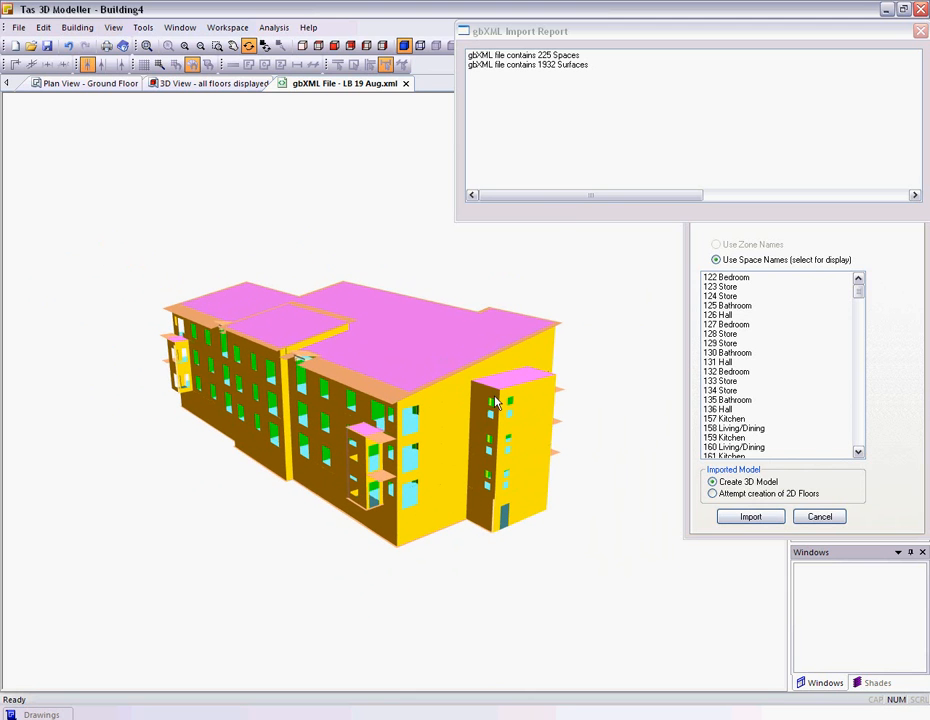
{"action": "left_click", "coordinate": [920, 31]}
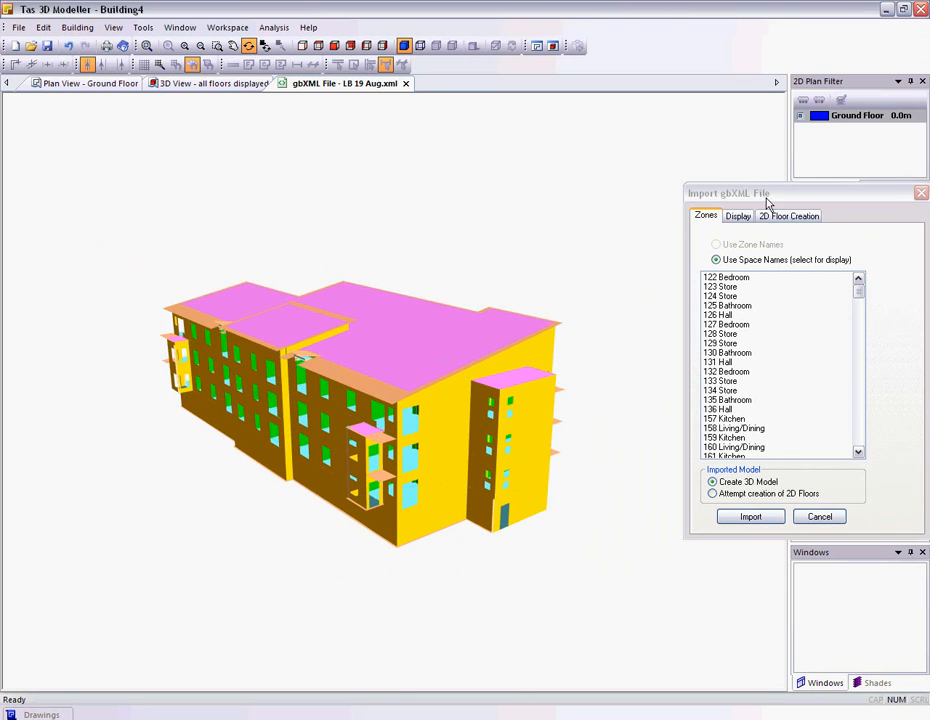
- Preview all spaces of the gbXML file as space volumes instead of surfaces
{"action": "left_click", "coordinate": [740, 217]}
{"action": "left_click", "coordinate": [732, 256]}
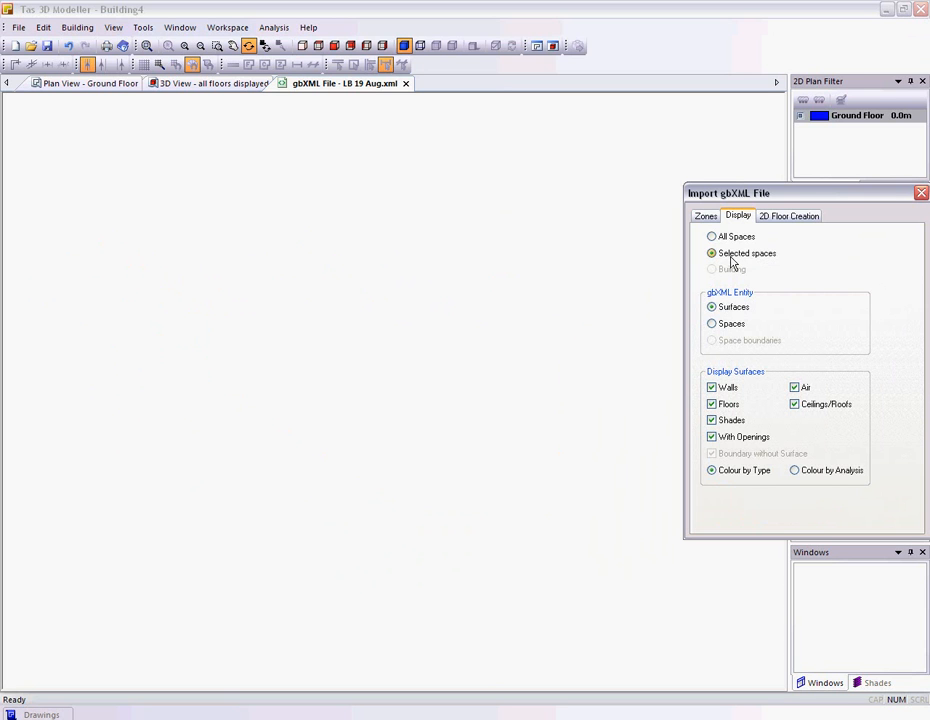
{"action": "left_click", "coordinate": [731, 323]}
{"action": "left_click", "coordinate": [712, 237]}
{"action": "left_click_drag", "start_coordinate": [486, 390], "coordinate": [467, 402]}
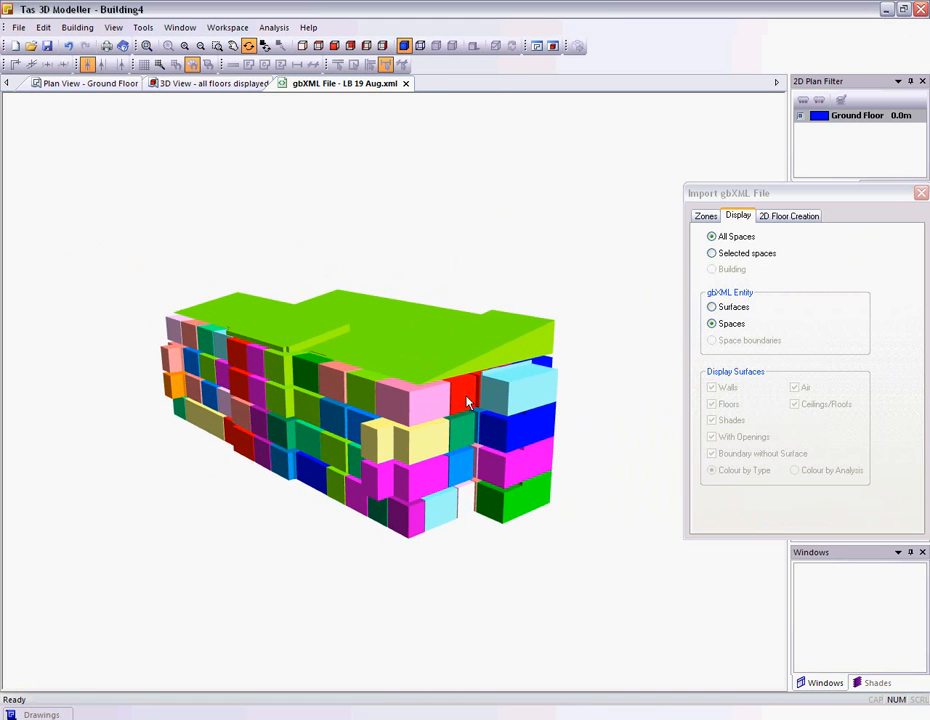
- Switch the preview back to surfaces and hide the air surfaces to inspect the building's near corner
{"action": "left_click", "coordinate": [726, 307]}
{"action": "scroll", "coordinate": [451, 402], "scroll_direction": "up", "scroll_amount": 3}
{"action": "left_click_drag", "start_coordinate": [615, 405], "coordinate": [580, 405]}
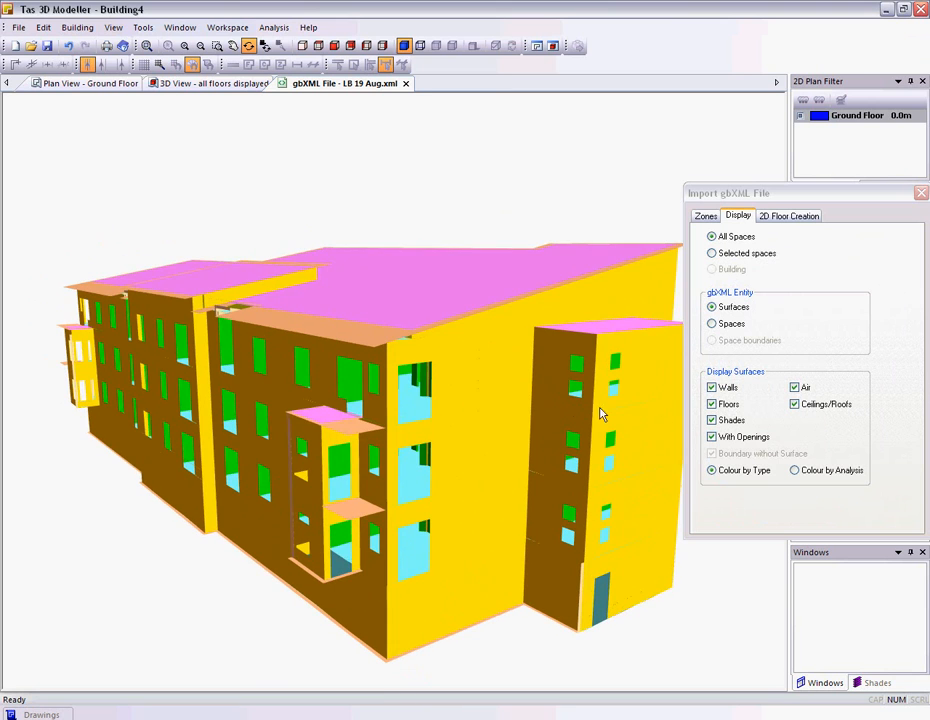
{"action": "left_click", "coordinate": [795, 388]}
{"action": "left_click_drag", "start_coordinate": [453, 424], "coordinate": [469, 438]}
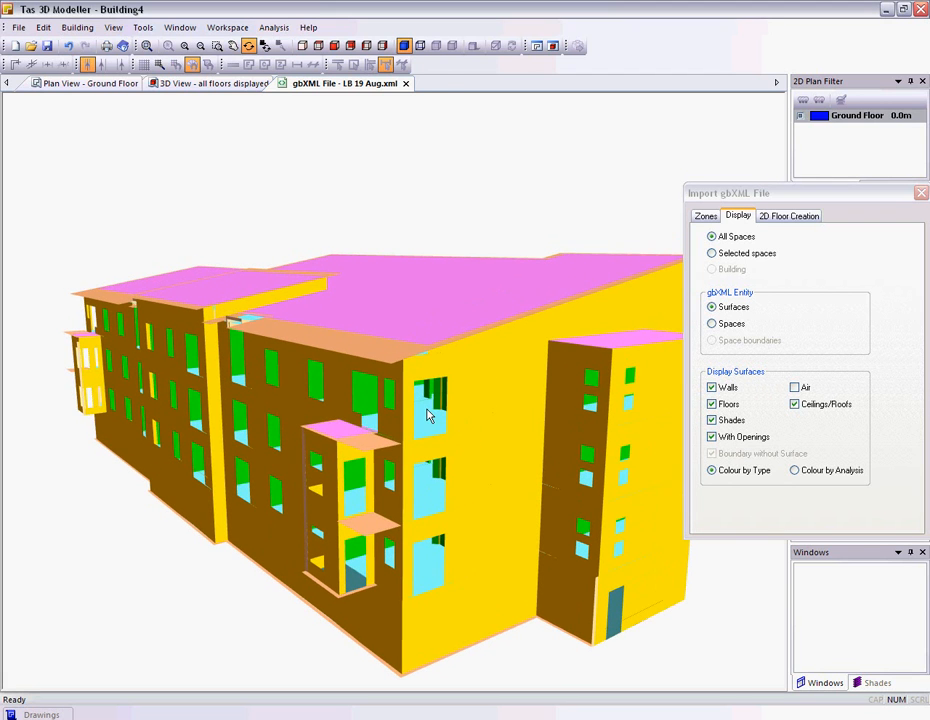
{"action": "scroll", "coordinate": [425, 412], "scroll_direction": "up", "scroll_amount": 5}
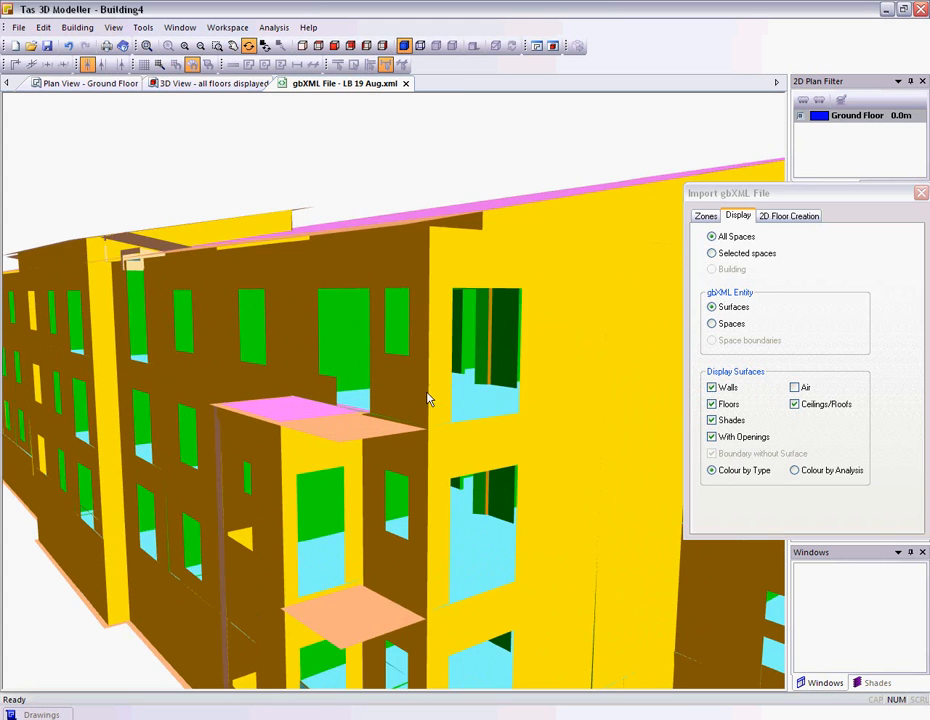
- Hide the shade surfaces and inspect the roof edge beneath the overhang
{"action": "left_click", "coordinate": [712, 420]}
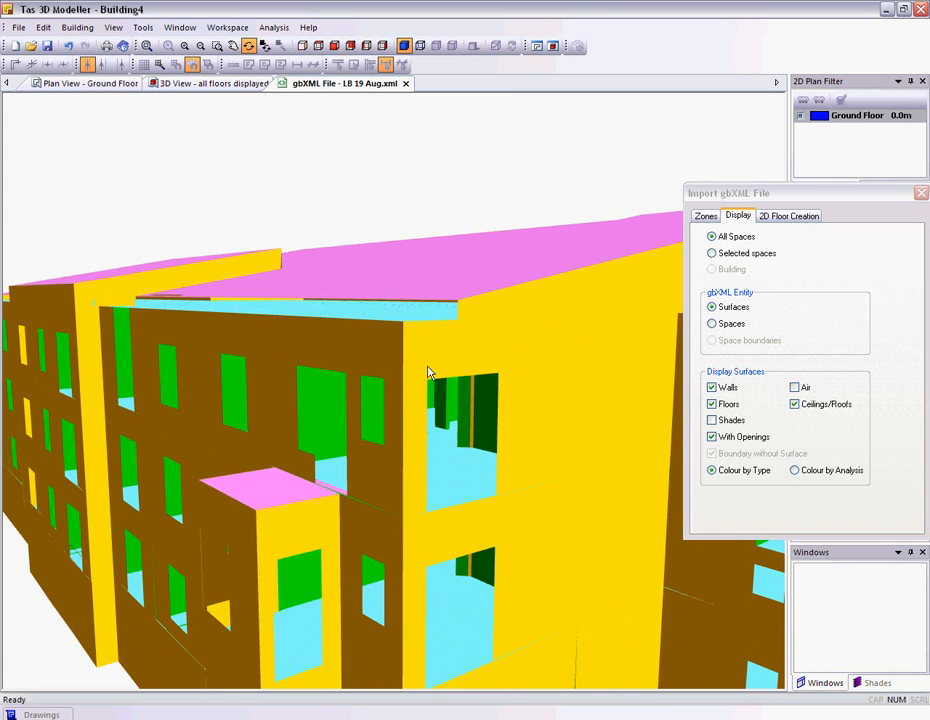
{"action": "left_click_drag", "start_coordinate": [432, 366], "coordinate": [427, 368]}
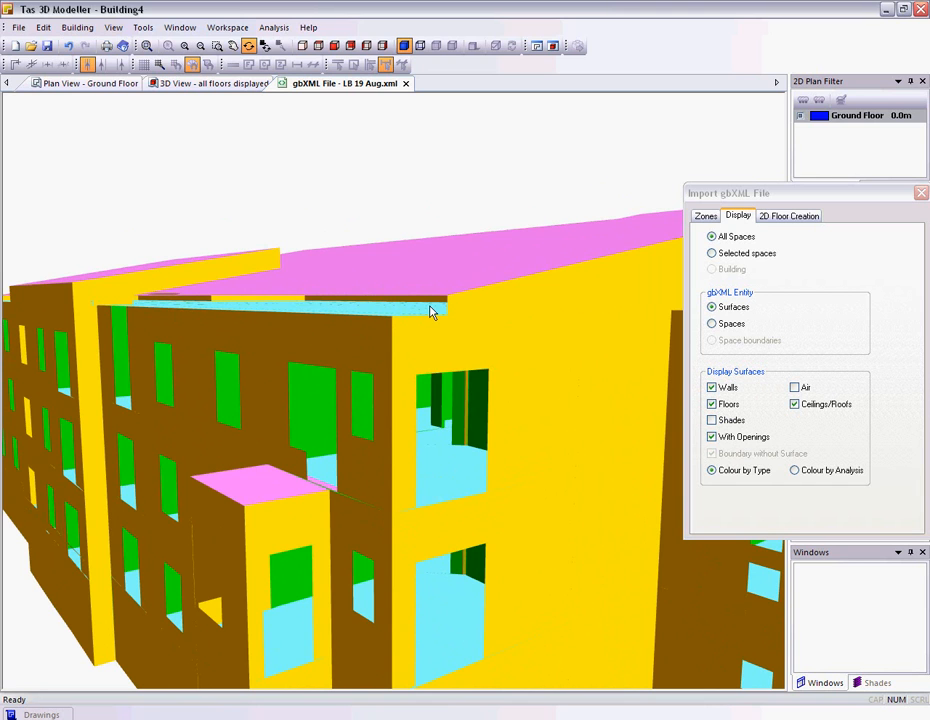
{"action": "left_click_drag", "start_coordinate": [431, 312], "coordinate": [417, 307]}
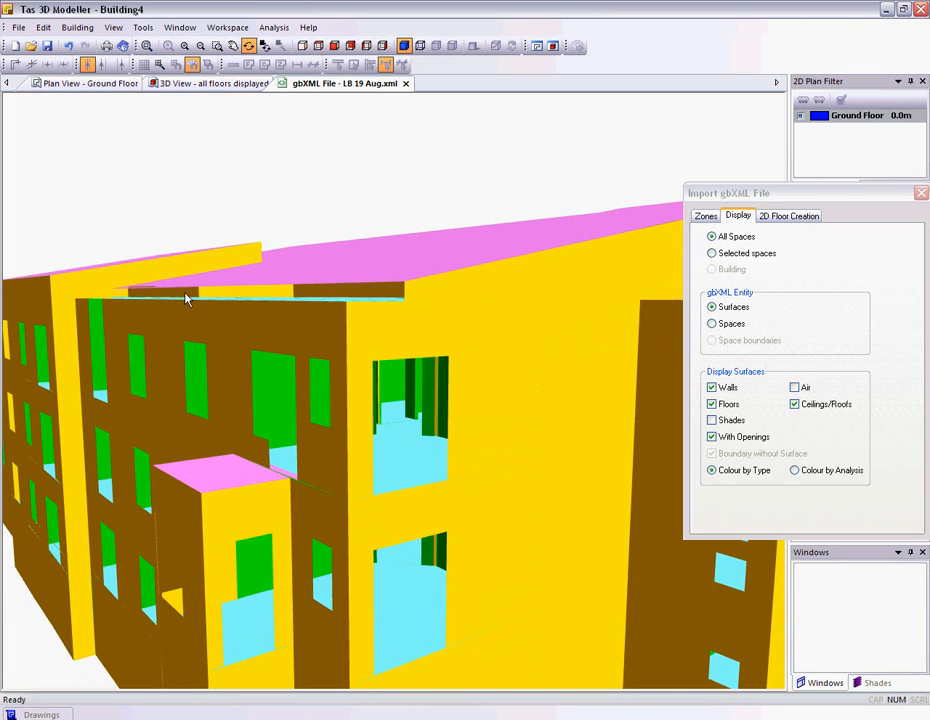
- Show the air and shade surfaces again and look over the whole building
{"action": "left_click", "coordinate": [797, 388]}
{"action": "mouse_move", "coordinate": [342, 304]}
{"action": "left_mouse_down"}
{"action": "mouse_move", "coordinate": [347, 316]}
{"action": "mouse_move", "coordinate": [372, 305]}
{"action": "mouse_move", "coordinate": [340, 325]}
{"action": "mouse_move", "coordinate": [351, 325]}
{"action": "left_mouse_up"}
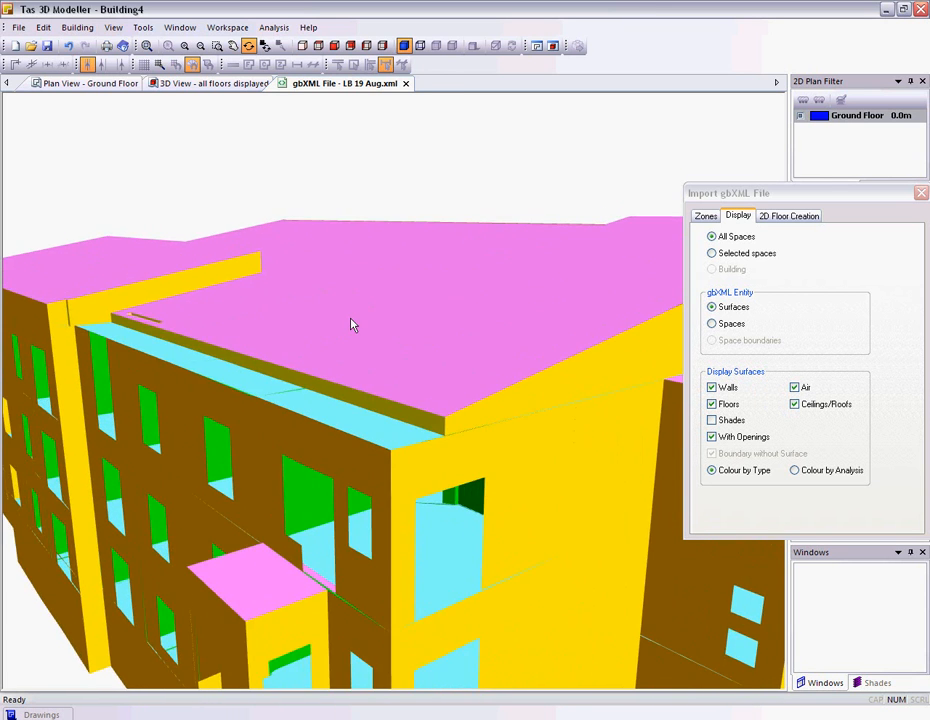
{"action": "scroll", "coordinate": [351, 325], "scroll_direction": "down", "scroll_amount": 3}
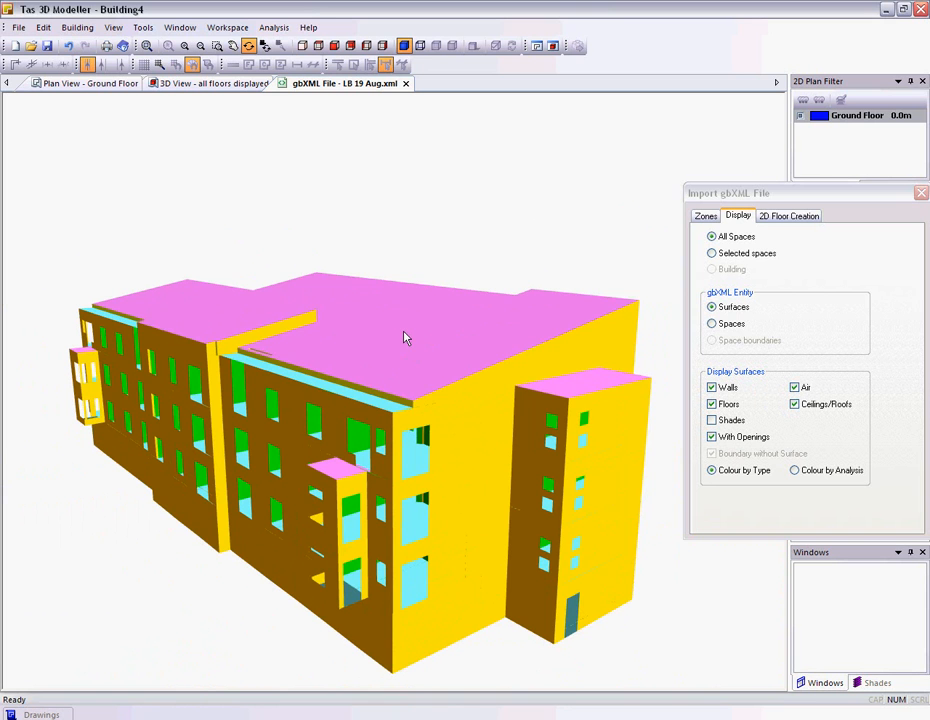
{"action": "left_click", "coordinate": [711, 420]}
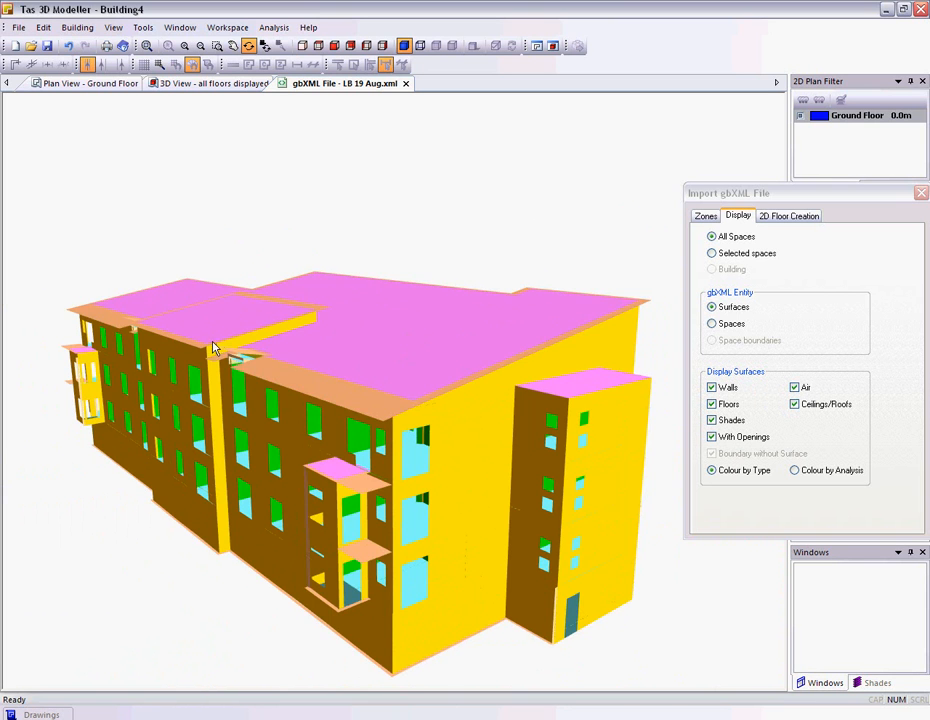
{"action": "scroll", "coordinate": [399, 402], "scroll_direction": "up", "scroll_amount": 3}
{"action": "scroll", "coordinate": [399, 402], "scroll_direction": "down", "scroll_amount": 2}
{"action": "left_click_drag", "start_coordinate": [529, 408], "coordinate": [344, 372]}
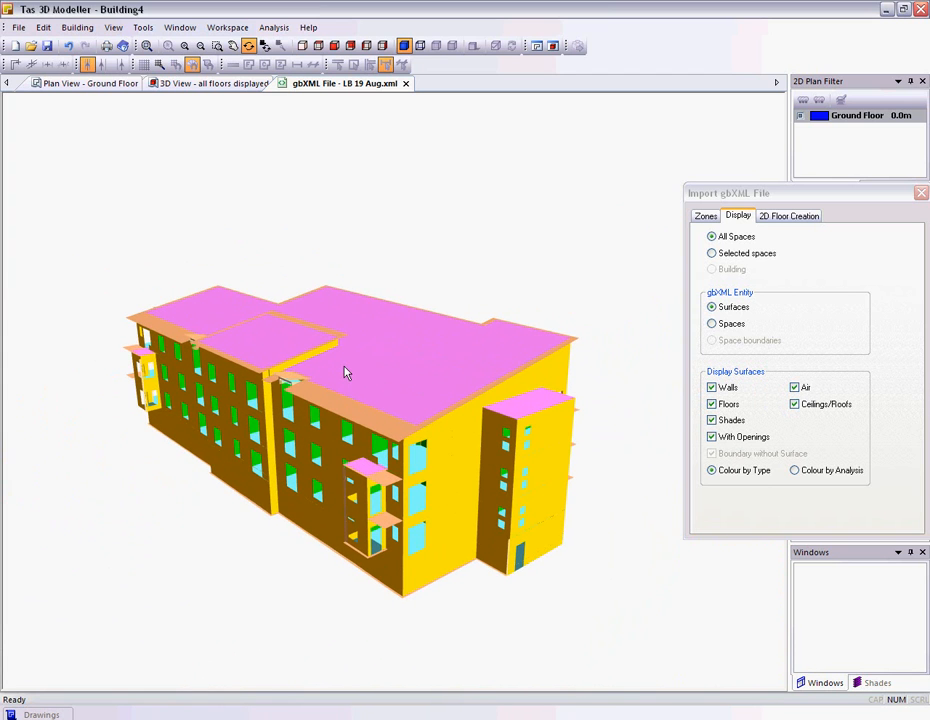
- Import the gbXML data using space names with the Create 3D Model option, and acknowledge the completion message
{"action": "left_click", "coordinate": [706, 216]}
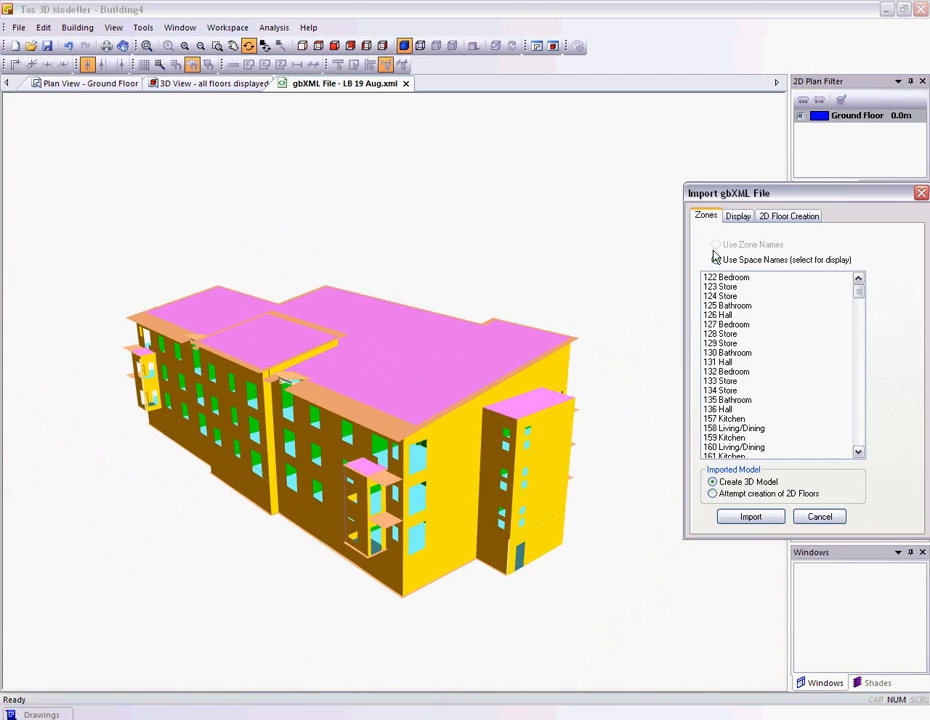
{"action": "left_click", "coordinate": [748, 517]}
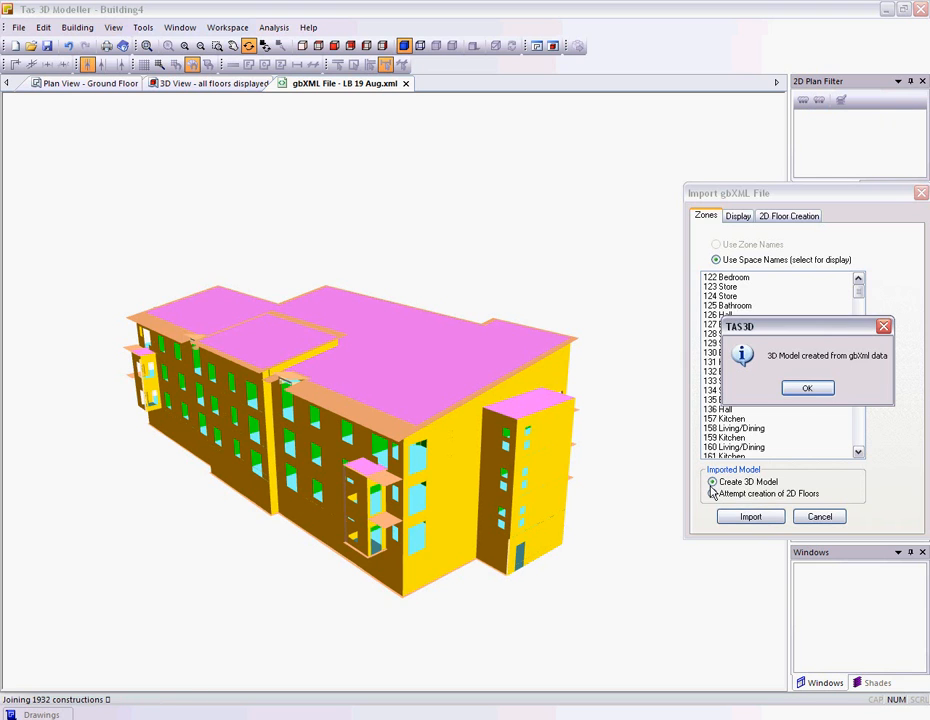
{"action": "left_click", "coordinate": [817, 389]}
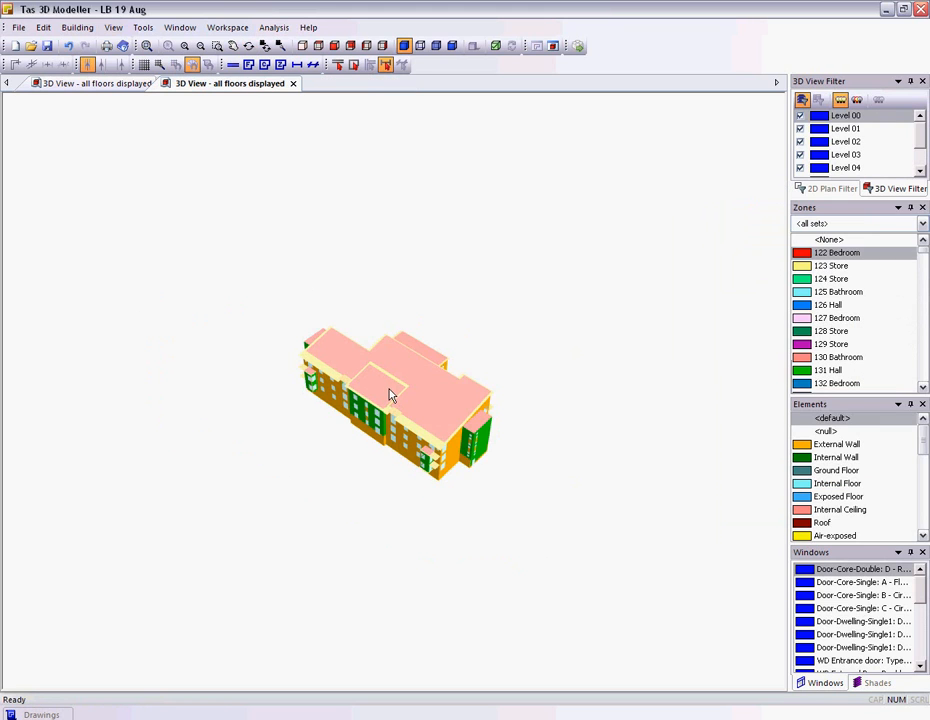
- Examine the created 3D model's facades, windows and balconies up close
{"action": "scroll", "coordinate": [390, 395], "scroll_direction": "up", "scroll_amount": 5}
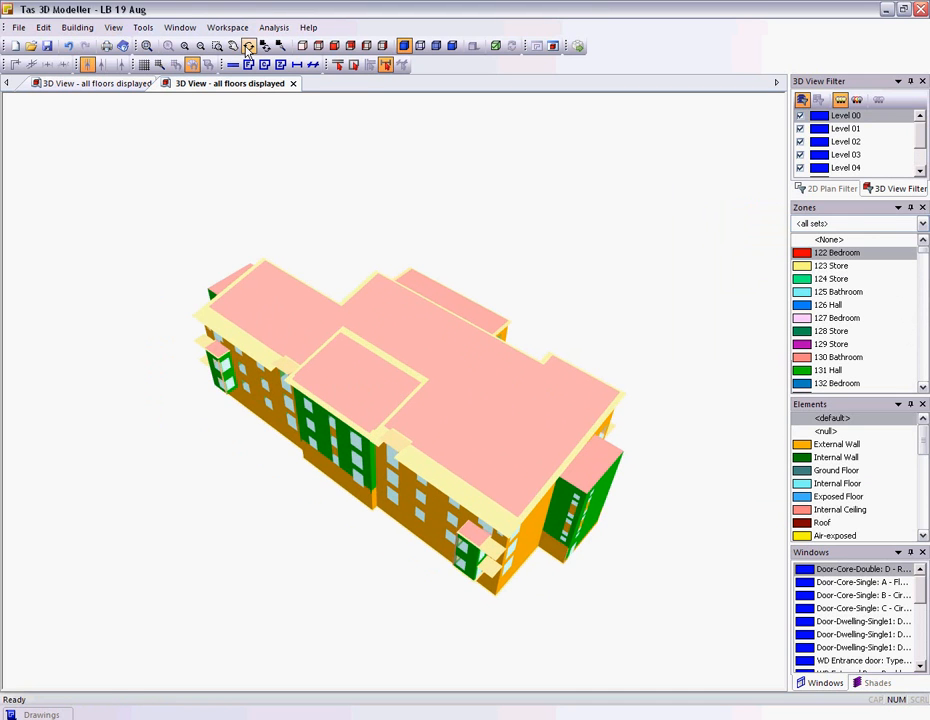
{"action": "left_click_drag", "start_coordinate": [440, 330], "coordinate": [428, 370]}
{"action": "scroll", "coordinate": [412, 368], "scroll_direction": "up", "scroll_amount": 1}
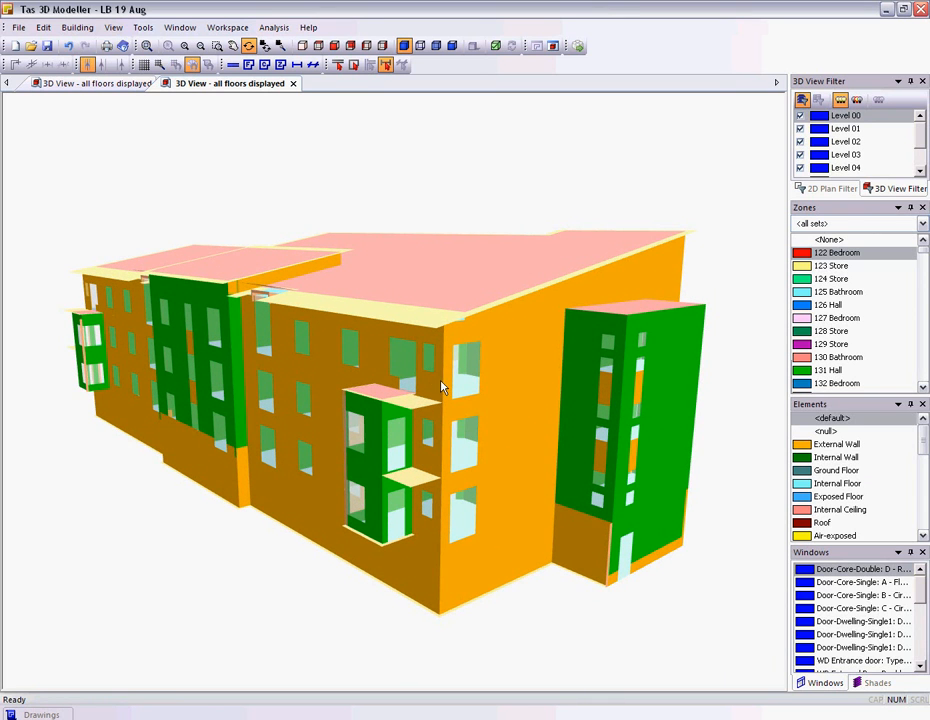
{"action": "mouse_move", "coordinate": [418, 385]}
{"action": "left_mouse_down"}
{"action": "mouse_move", "coordinate": [412, 405]}
{"action": "mouse_move", "coordinate": [417, 392]}
{"action": "mouse_move", "coordinate": [409, 392]}
{"action": "mouse_move", "coordinate": [421, 430]}
{"action": "mouse_move", "coordinate": [405, 402]}
{"action": "left_mouse_up"}
{"action": "scroll", "coordinate": [409, 392], "scroll_direction": "up", "scroll_amount": 1}
{"action": "scroll", "coordinate": [415, 330], "scroll_direction": "up", "scroll_amount": 2}
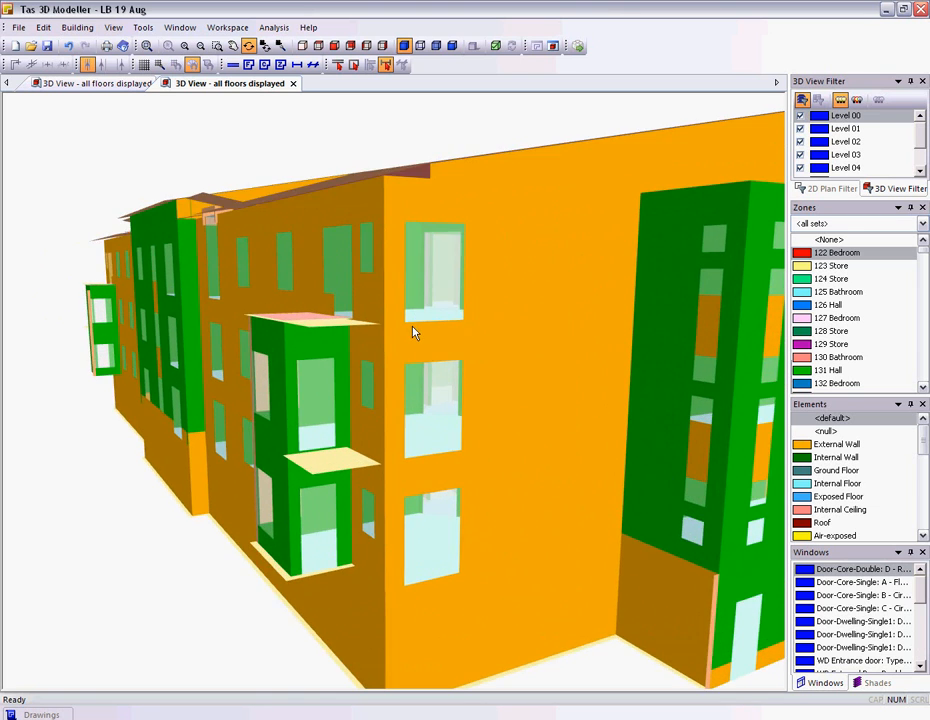
{"action": "left_click_drag", "start_coordinate": [420, 240], "coordinate": [395, 220]}
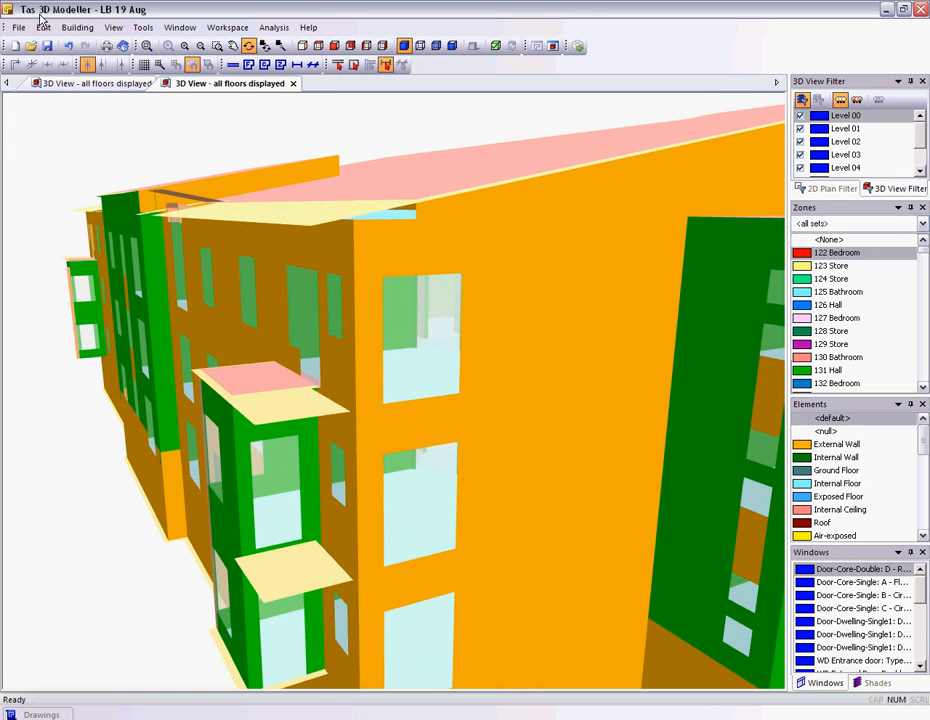
- Check the Null setting of the Air element in the building elements list, and close the list
{"action": "left_click", "coordinate": [77, 27]}
{"action": "left_click", "coordinate": [104, 77]}
{"action": "scroll", "coordinate": [355, 380], "scroll_direction": "down", "scroll_amount": 2}
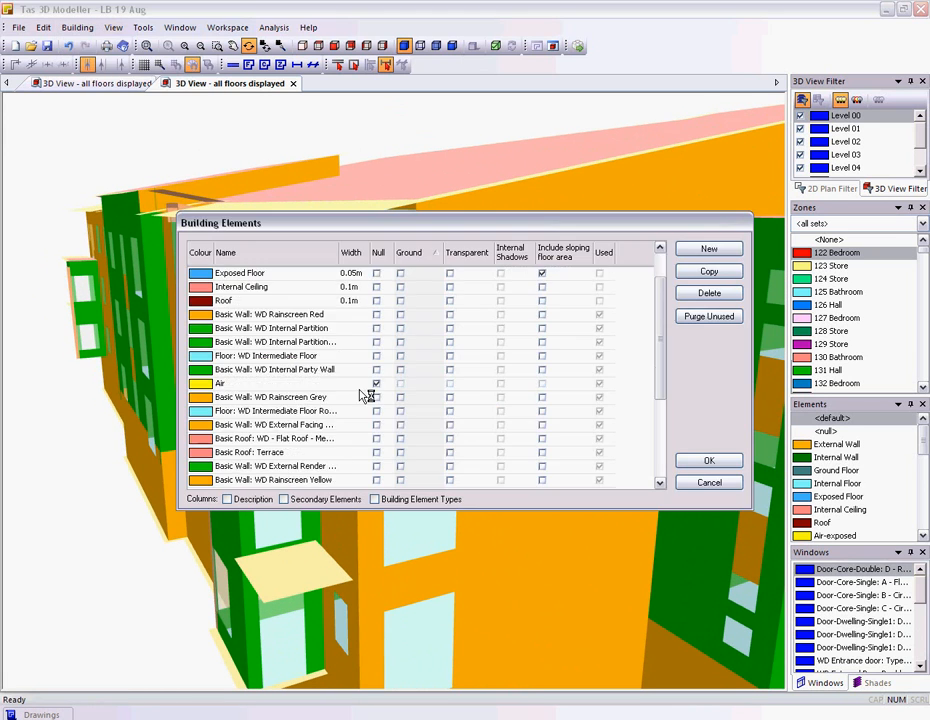
{"action": "left_click", "coordinate": [376, 383]}
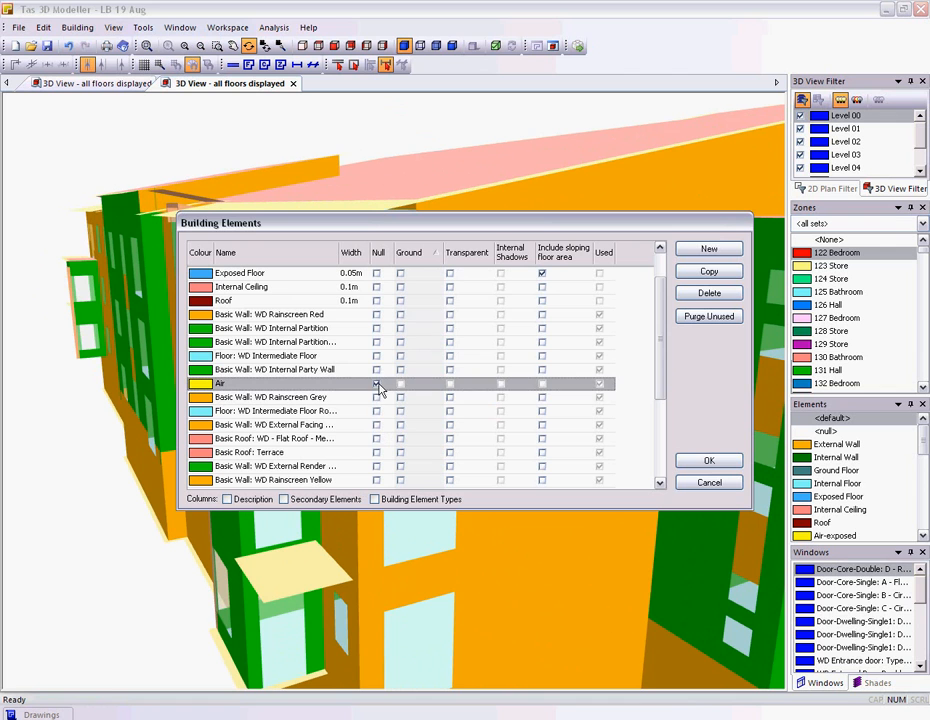
{"action": "left_click", "coordinate": [707, 461]}
{"action": "scroll", "coordinate": [436, 306], "scroll_direction": "down", "scroll_amount": 10}
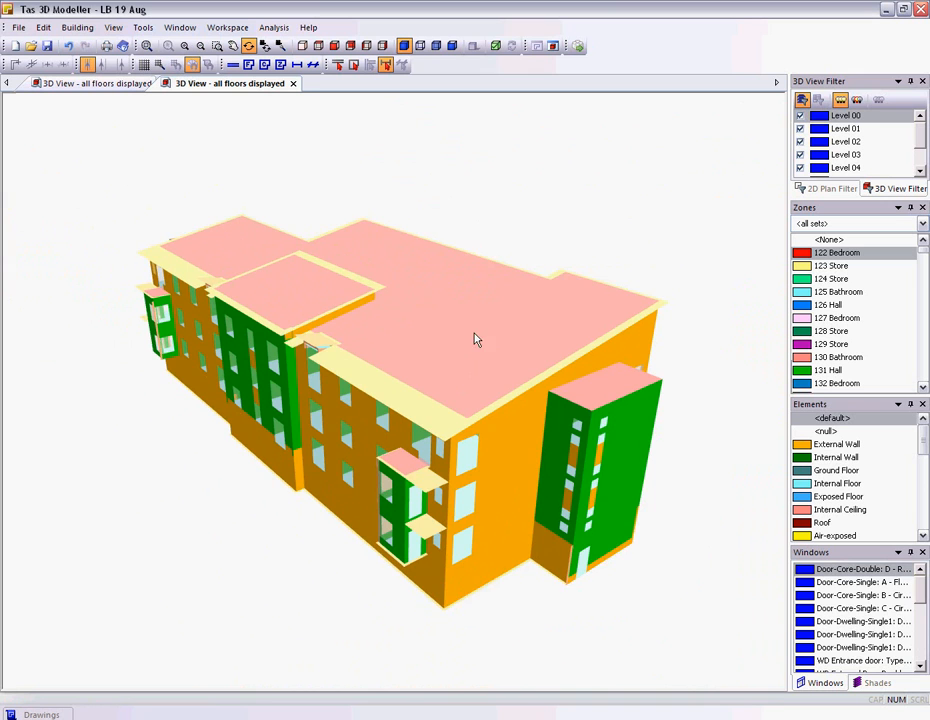
- Generate the 3D analysis model of the whole building and dismiss the warning message
{"action": "scroll", "coordinate": [475, 334], "scroll_direction": "up", "scroll_amount": 1}
{"action": "left_click_drag", "start_coordinate": [484, 369], "coordinate": [486, 331]}
{"action": "left_click_drag", "start_coordinate": [335, 335], "coordinate": [474, 338]}
{"action": "left_click", "coordinate": [495, 45]}
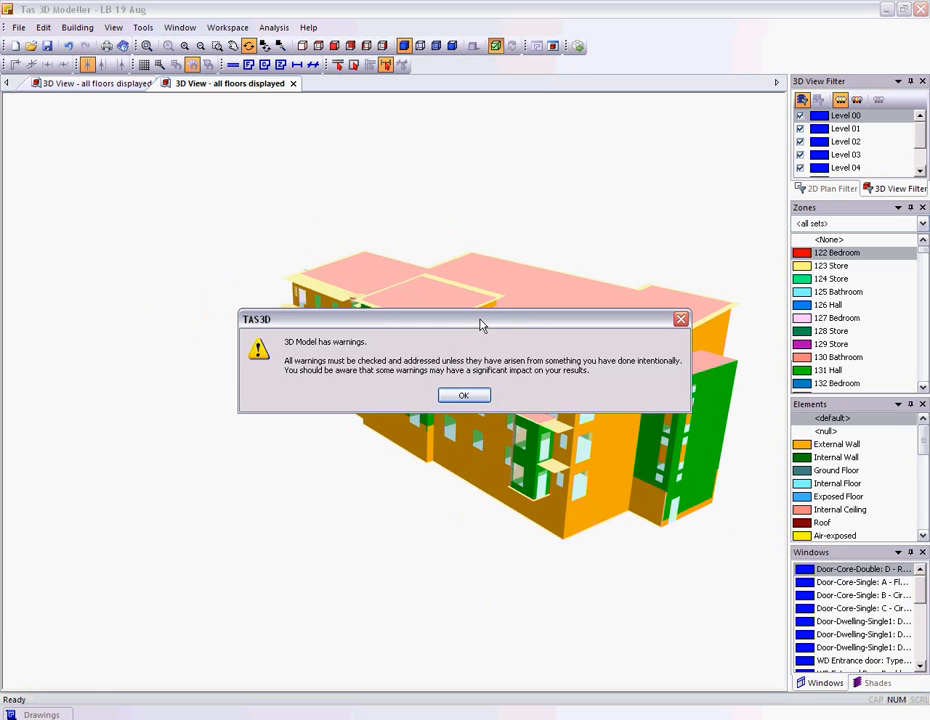
{"action": "left_click", "coordinate": [470, 396]}
{"action": "left_click", "coordinate": [470, 389]}
- Locate several of the "Imported Space has gaps between surfaces" warnings in the model, and close the warnings list
{"action": "left_click", "coordinate": [210, 88]}
{"action": "left_click_drag", "start_coordinate": [586, 362], "coordinate": [464, 243]}
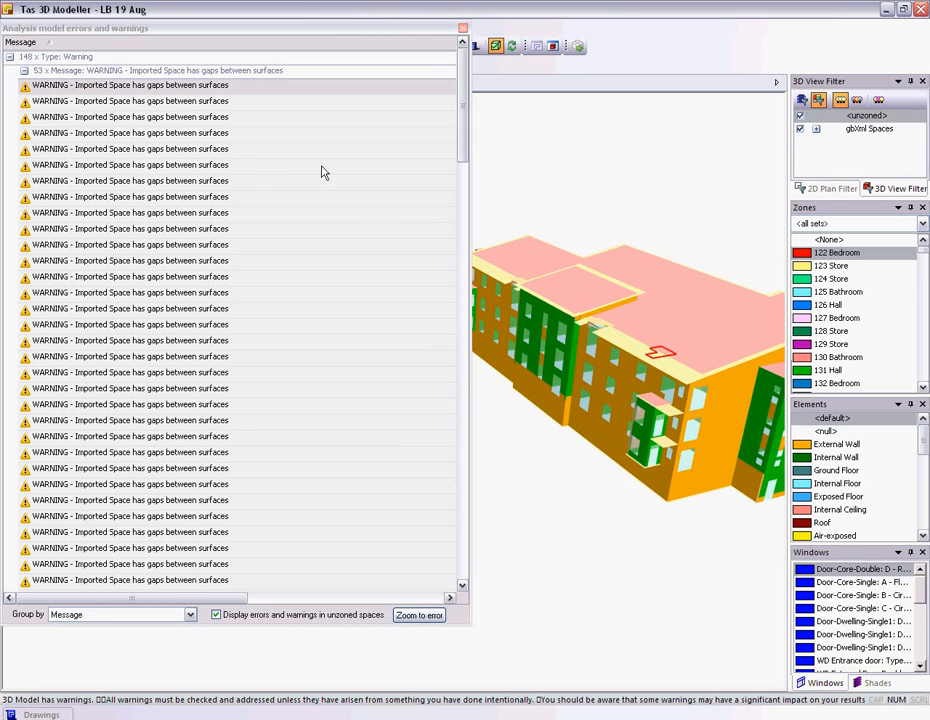
{"action": "left_click", "coordinate": [238, 168]}
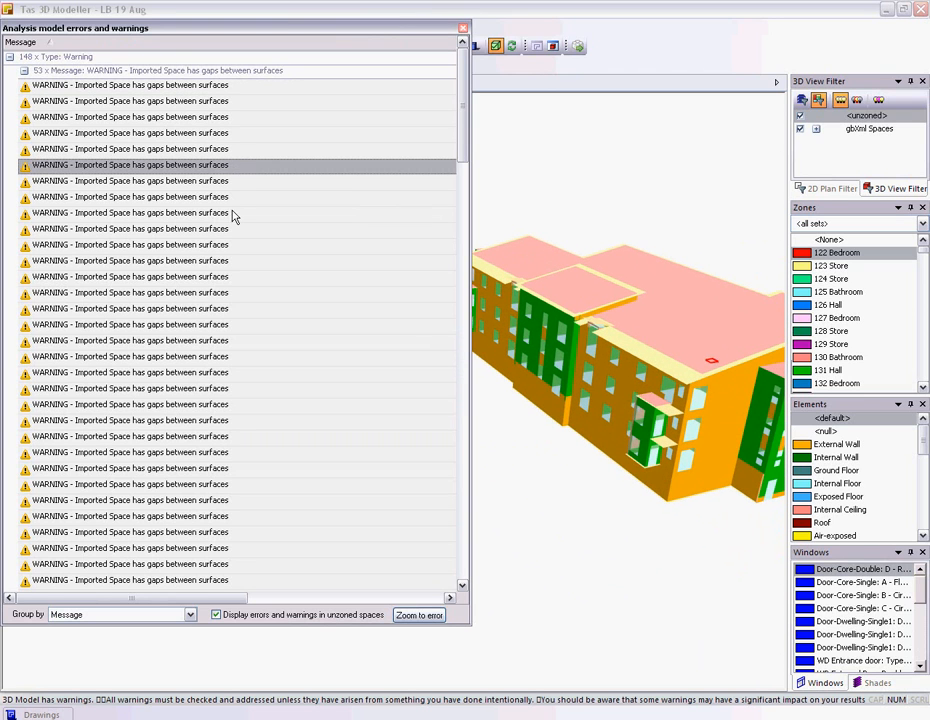
{"action": "left_click", "coordinate": [235, 211]}
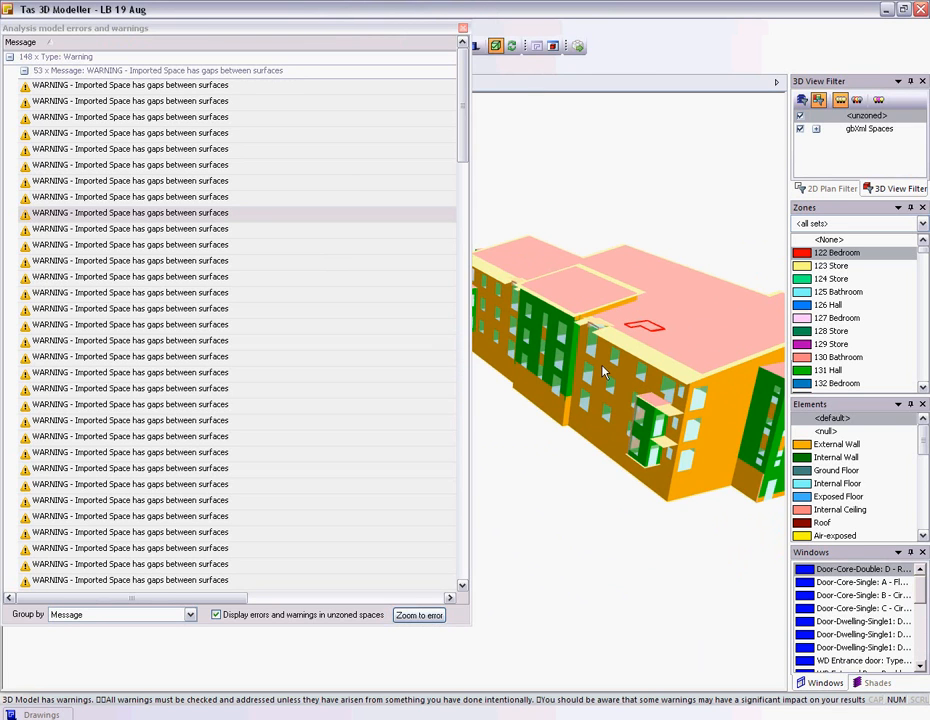
{"action": "left_click", "coordinate": [462, 28]}
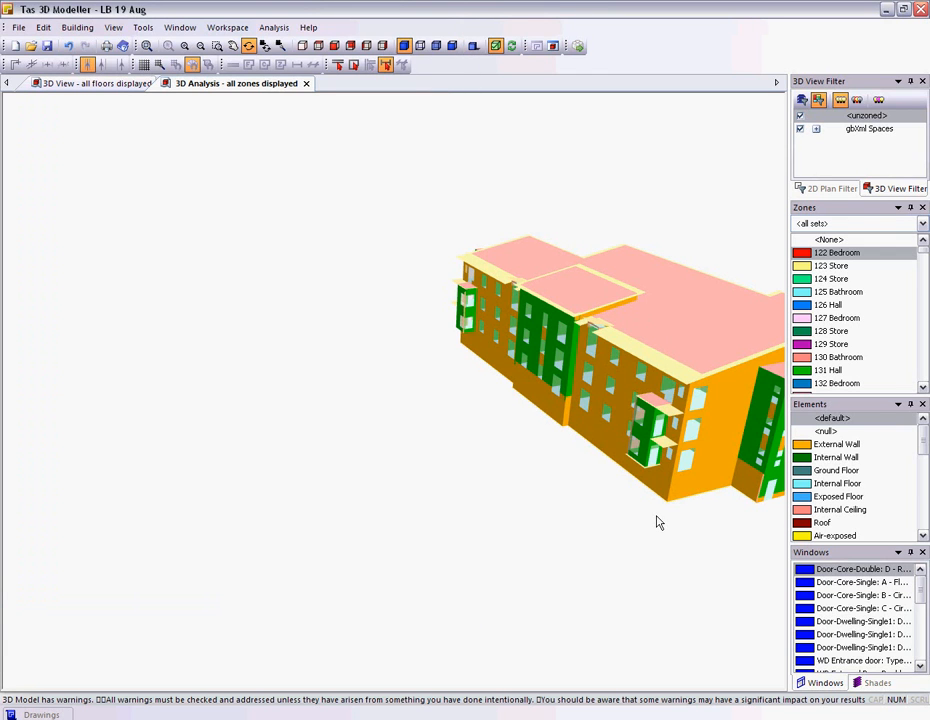
- Display shadows on the 3D analysis model and view the building from above
{"action": "middle_click_drag", "start_coordinate": [675, 457], "coordinate": [437, 497]}
{"action": "left_click_drag", "start_coordinate": [437, 497], "coordinate": [527, 479]}
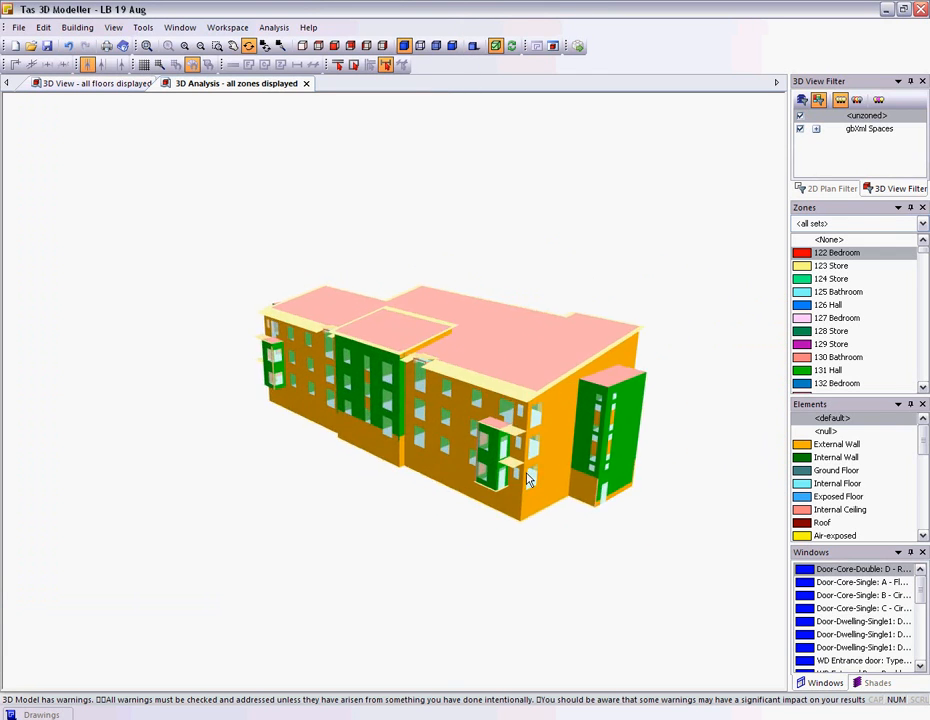
{"action": "scroll", "coordinate": [529, 475], "scroll_direction": "up", "scroll_amount": 3}
{"action": "scroll", "coordinate": [530, 475], "scroll_direction": "up", "scroll_amount": 1}
{"action": "middle_click_drag", "start_coordinate": [531, 473], "coordinate": [438, 440]}
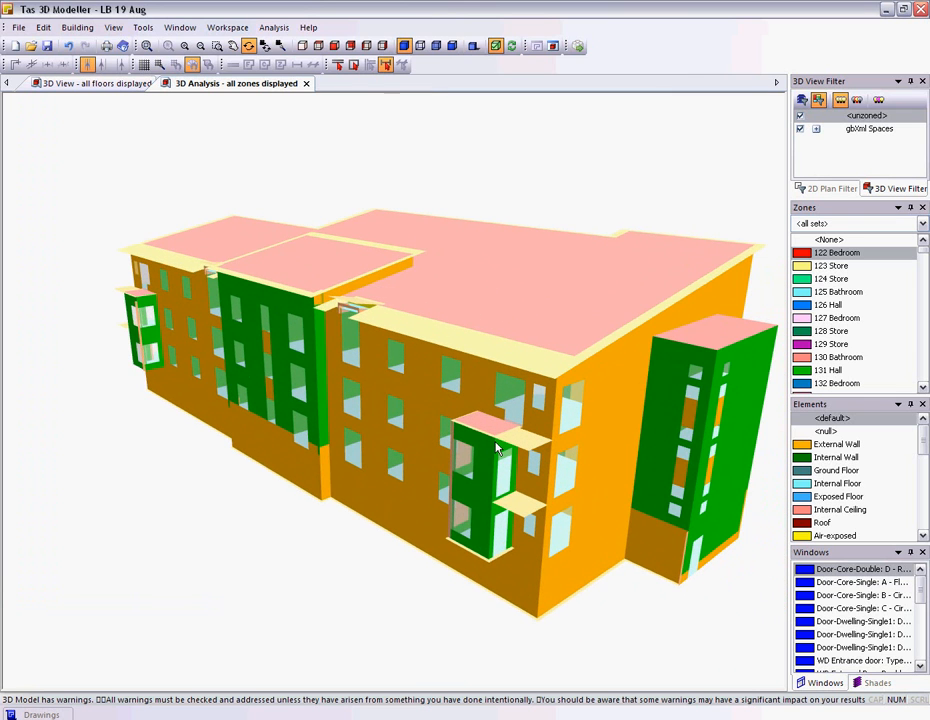
{"action": "left_click", "coordinate": [472, 46]}
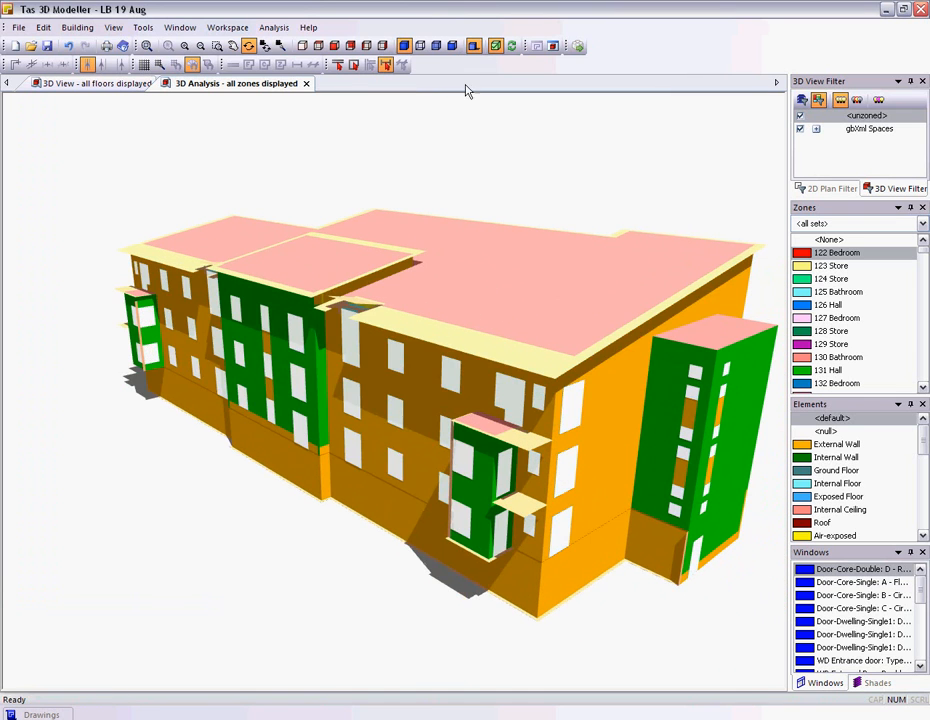
{"action": "left_click_drag", "start_coordinate": [378, 275], "coordinate": [346, 140]}
{"action": "scroll", "coordinate": [343, 317], "scroll_direction": "down", "scroll_amount": 3}
- Set the sun position to hour 15, apply it, and view the shadows on the building's facades
{"action": "left_click", "coordinate": [113, 27]}
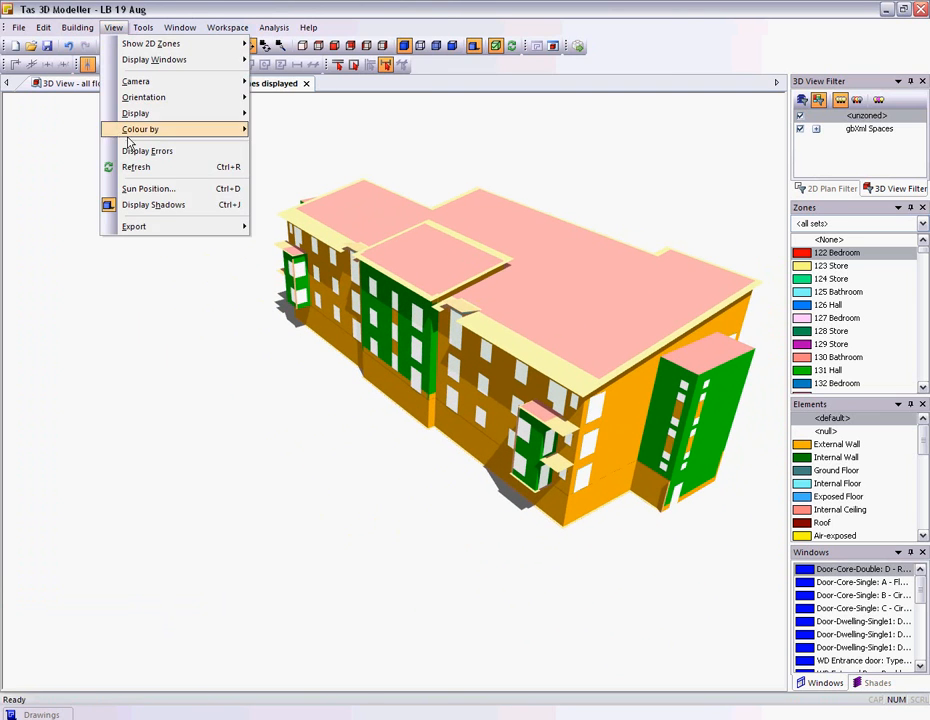
{"action": "left_click", "coordinate": [133, 190]}
{"action": "left_click", "coordinate": [36, 104]}
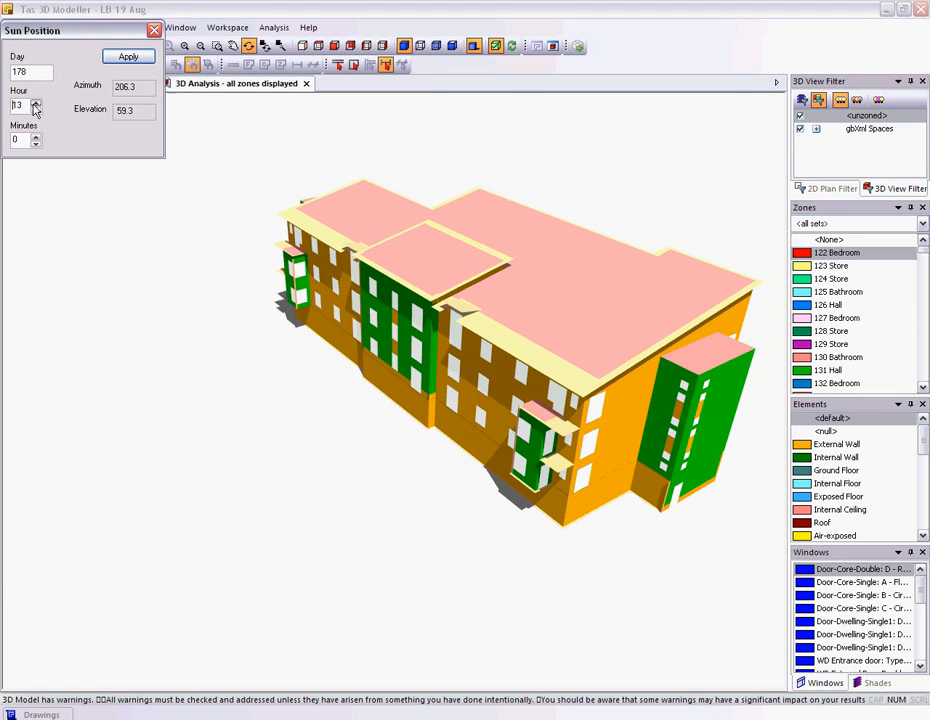
{"action": "left_click", "coordinate": [36, 104]}
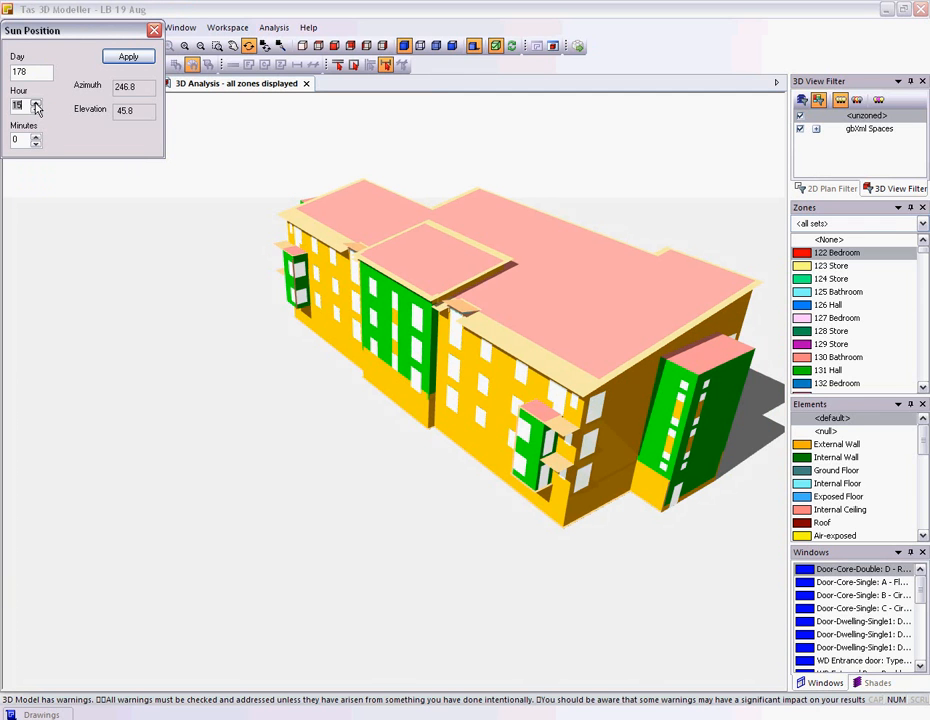
{"action": "left_click", "coordinate": [129, 57]}
{"action": "left_click_drag", "start_coordinate": [174, 270], "coordinate": [375, 342]}
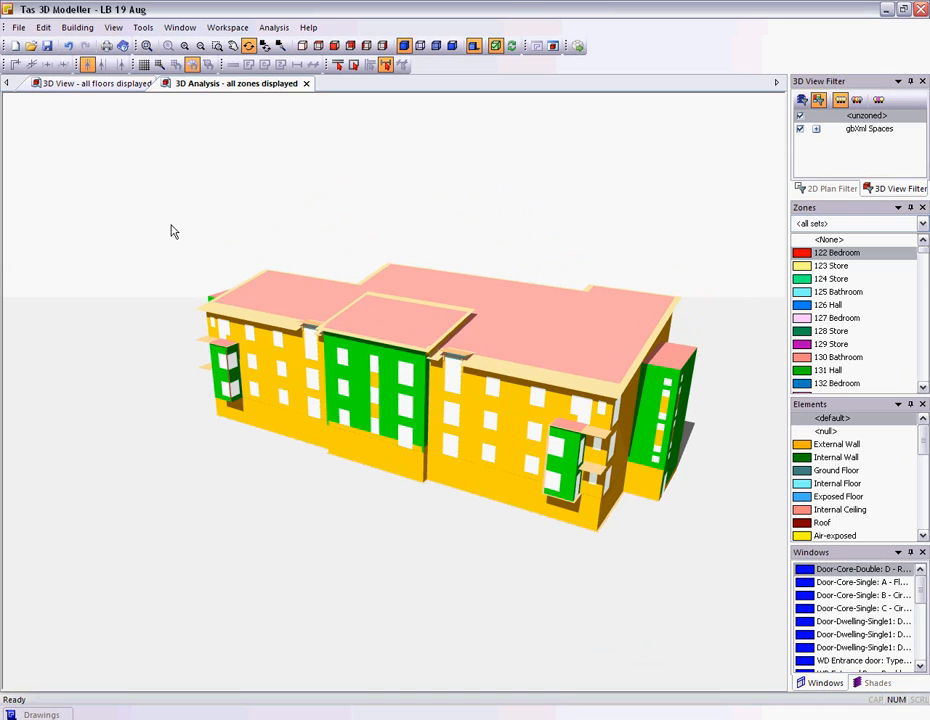
- Start a new building without saving the changes to LB 19 Aug, and import rooflights2.xml as a 3D model
{"action": "left_click", "coordinate": [16, 46]}
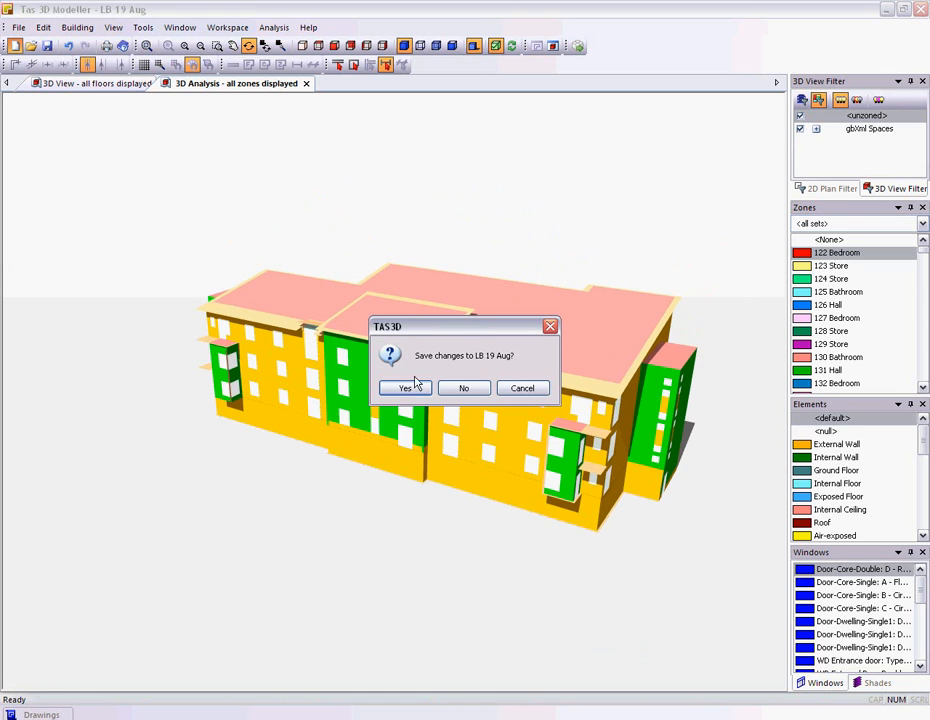
{"action": "left_click", "coordinate": [462, 388]}
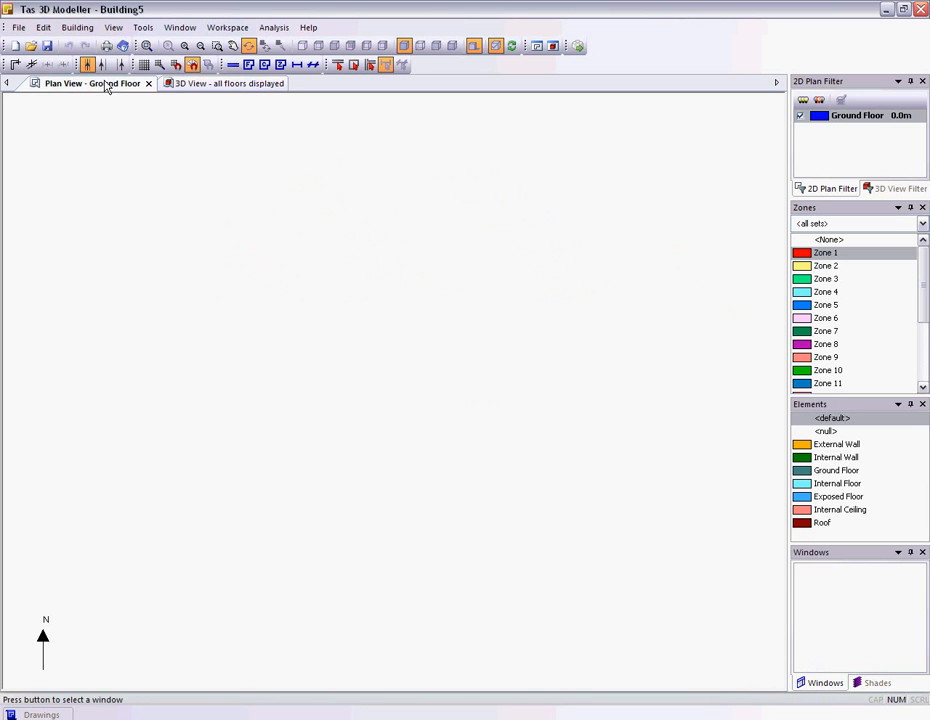
{"action": "left_click", "coordinate": [18, 28]}
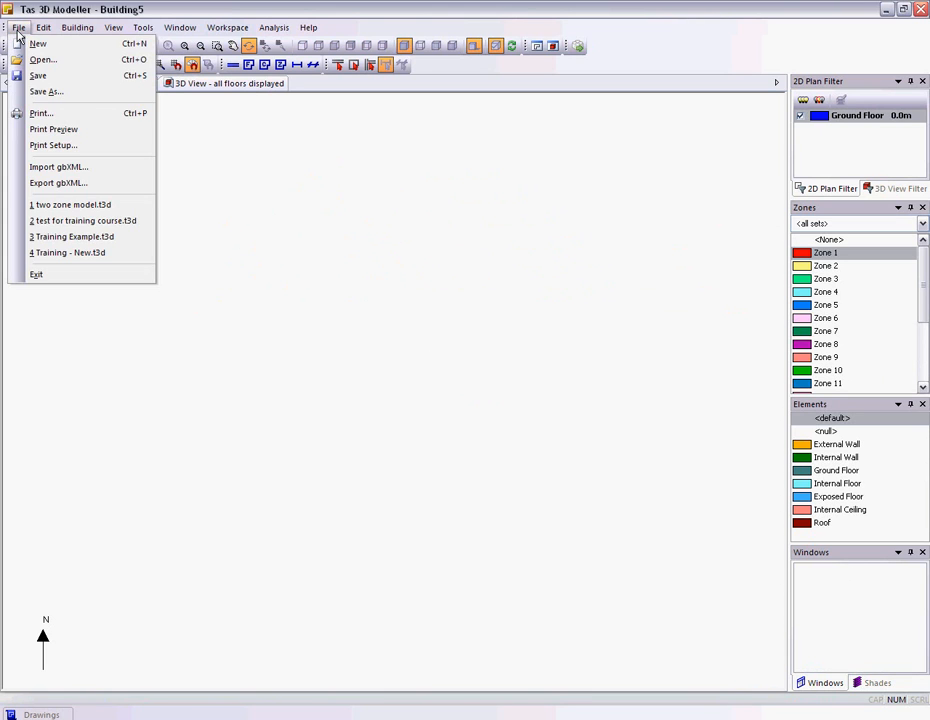
{"action": "left_click", "coordinate": [24, 168]}
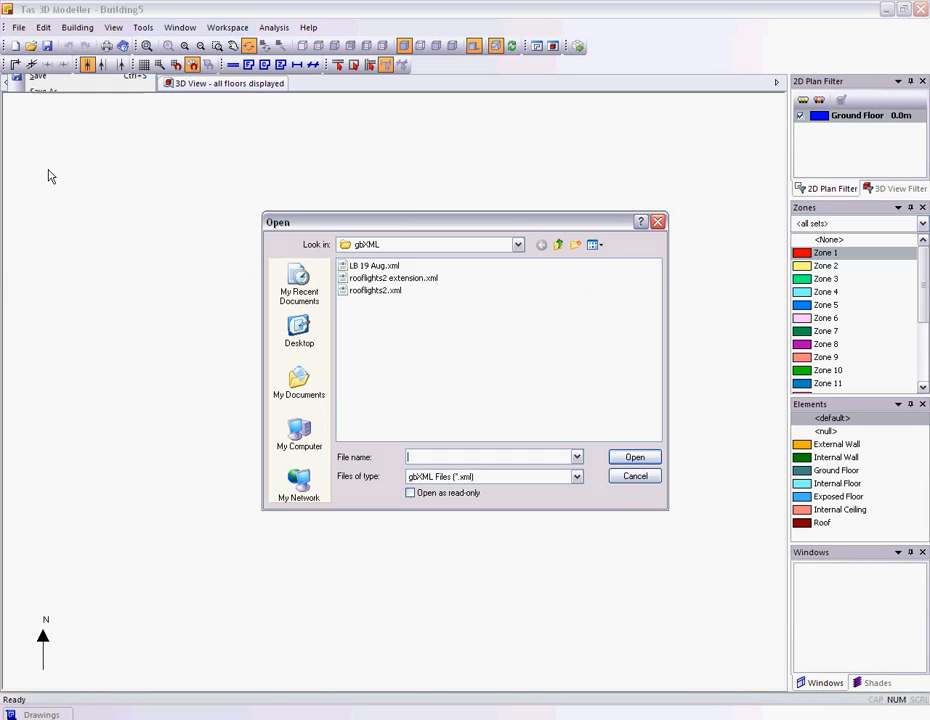
{"action": "double_click", "coordinate": [376, 290]}
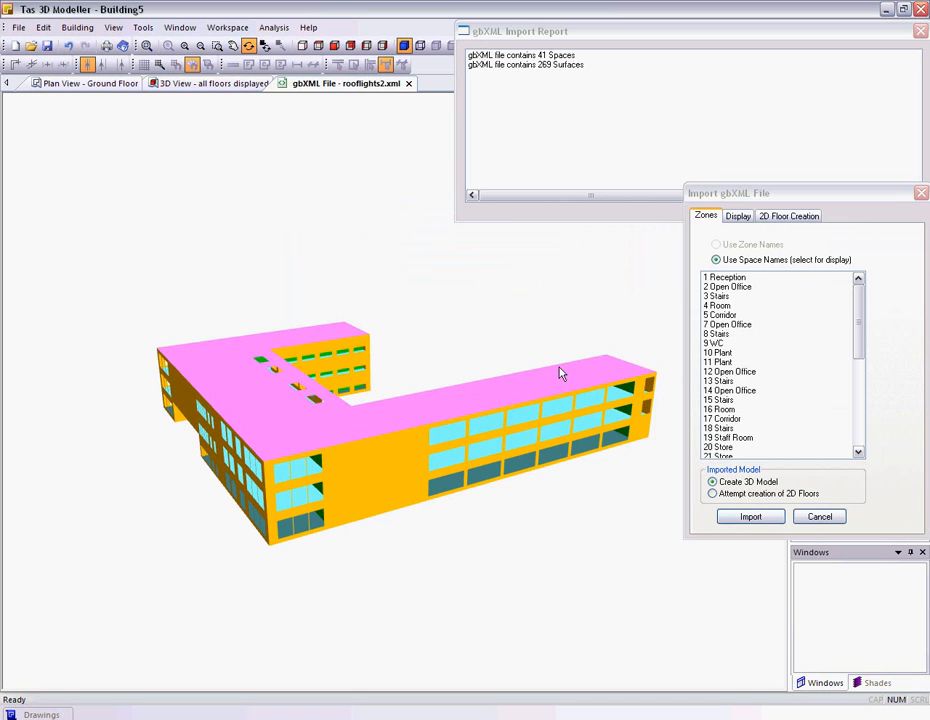
{"action": "left_click", "coordinate": [920, 31]}
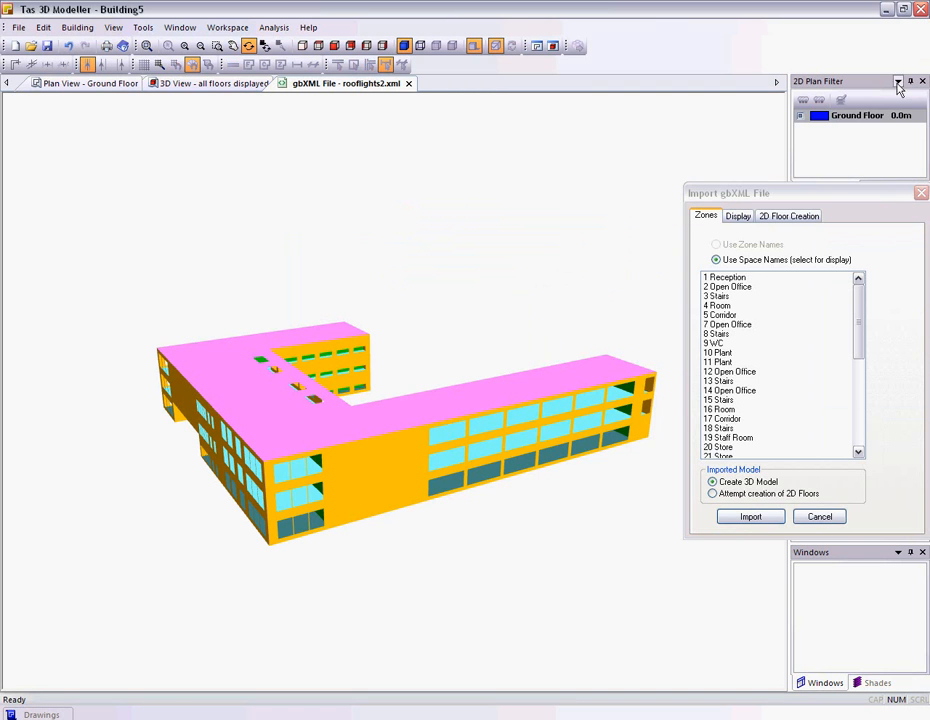
{"action": "left_click", "coordinate": [750, 517]}
{"action": "left_click", "coordinate": [807, 391]}
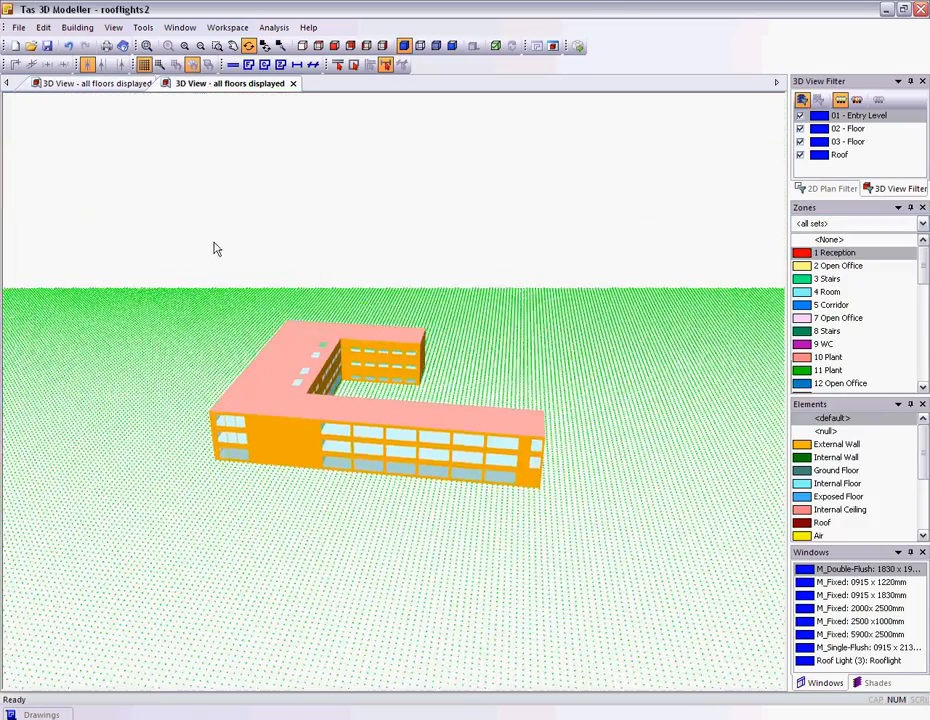
- Inspect the imported building's courtyard and identify the type of the middle top-row window on the short wing
{"action": "left_click_drag", "start_coordinate": [289, 328], "coordinate": [384, 360]}
{"action": "scroll", "coordinate": [384, 360], "scroll_direction": "down", "scroll_amount": 4}
{"action": "left_click_drag", "start_coordinate": [362, 433], "coordinate": [303, 455]}
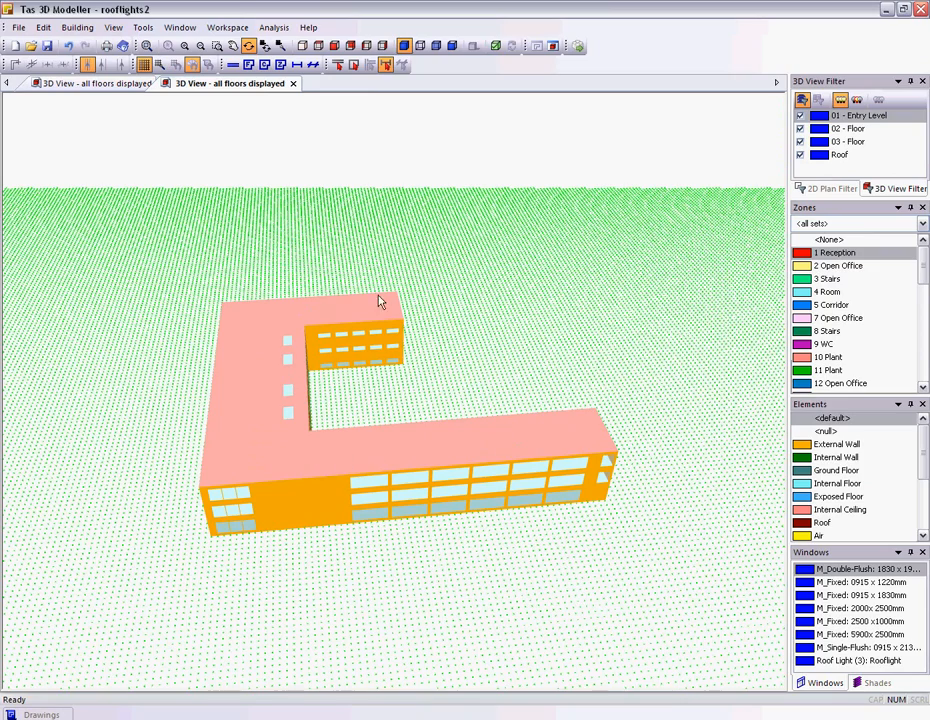
{"action": "left_click_drag", "start_coordinate": [362, 402], "coordinate": [356, 368]}
{"action": "scroll", "coordinate": [325, 381], "scroll_direction": "up", "scroll_amount": 5}
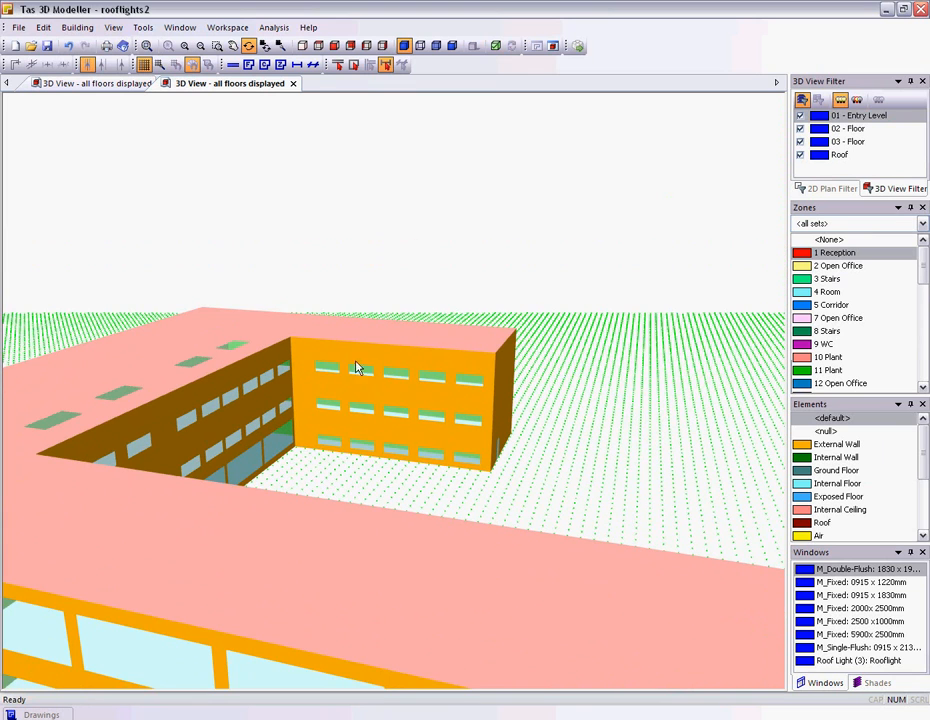
{"action": "left_click", "coordinate": [357, 67]}
{"action": "left_click", "coordinate": [387, 67]}
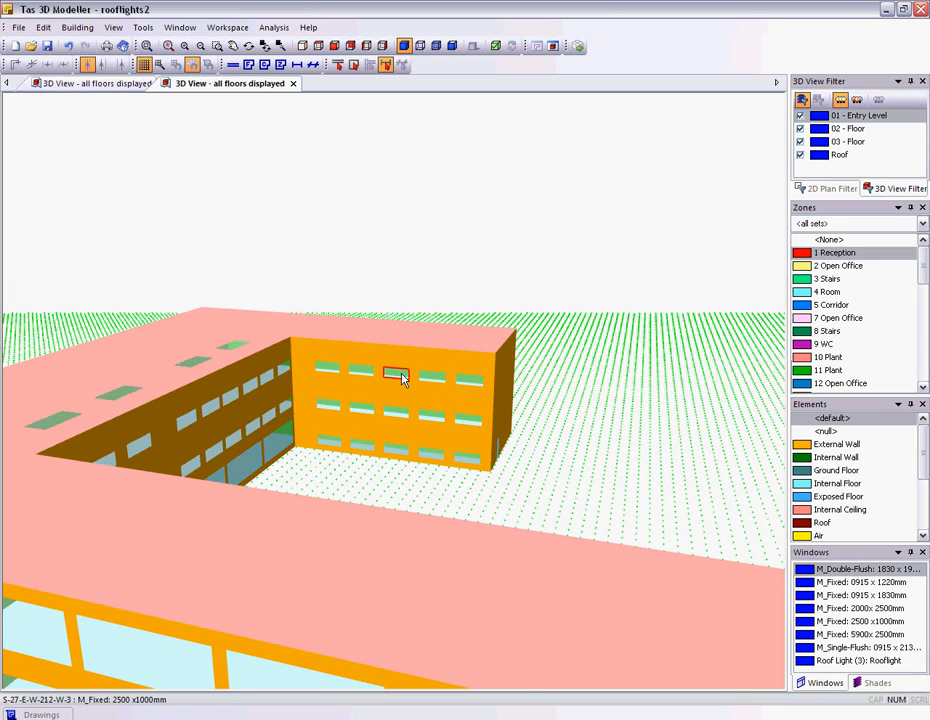
- Set the frame width of the M_Fixed: 2500 x1000mm window type to 0.2 m and check its preview
{"action": "left_click", "coordinate": [84, 29]}
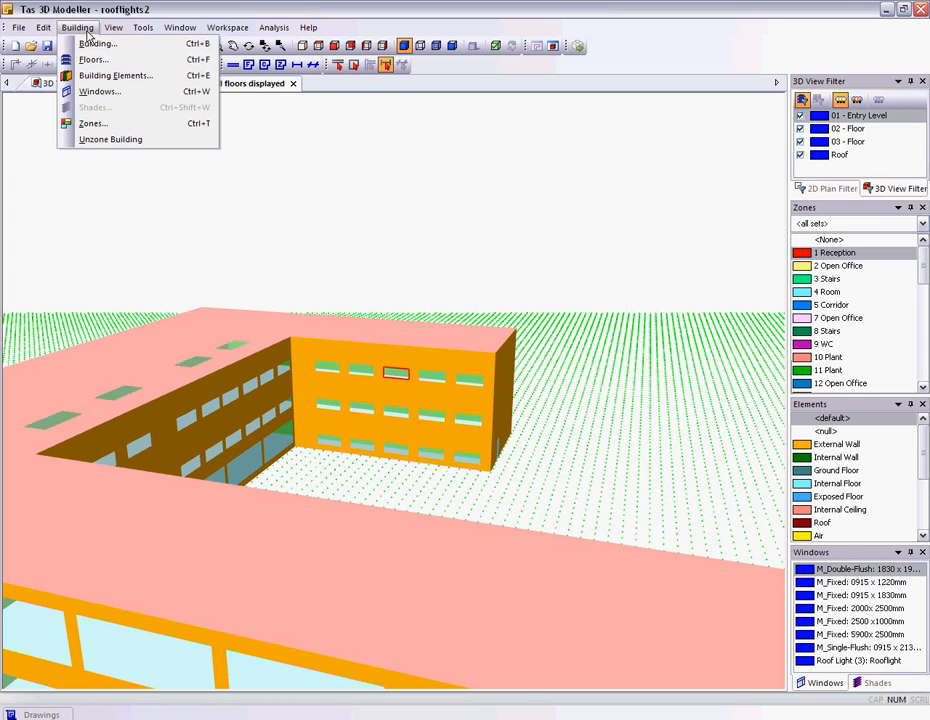
{"action": "left_click", "coordinate": [90, 91]}
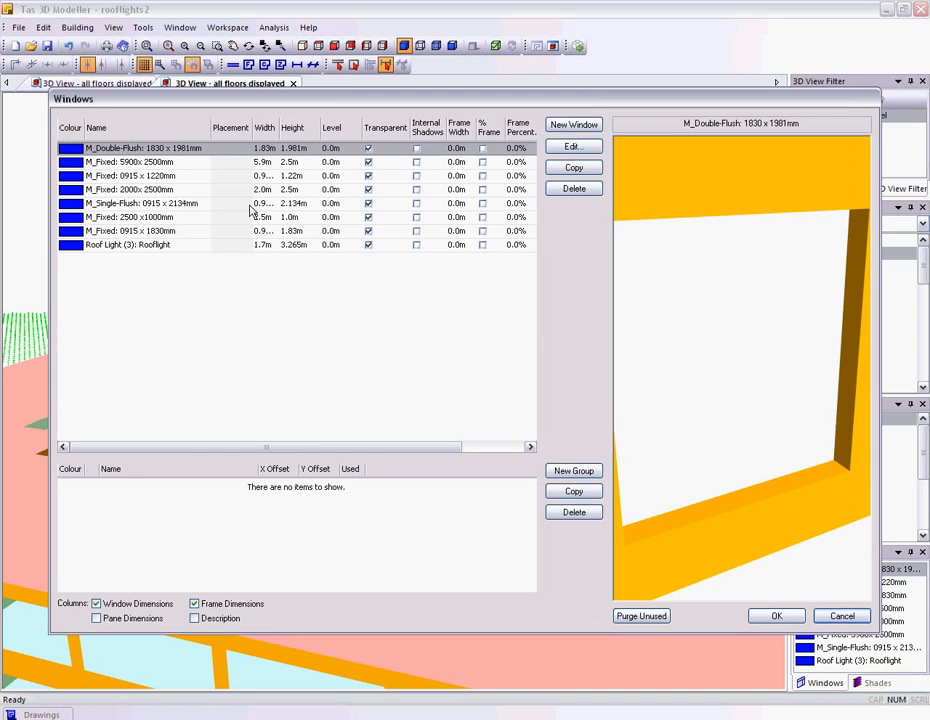
{"action": "left_click", "coordinate": [456, 217]}
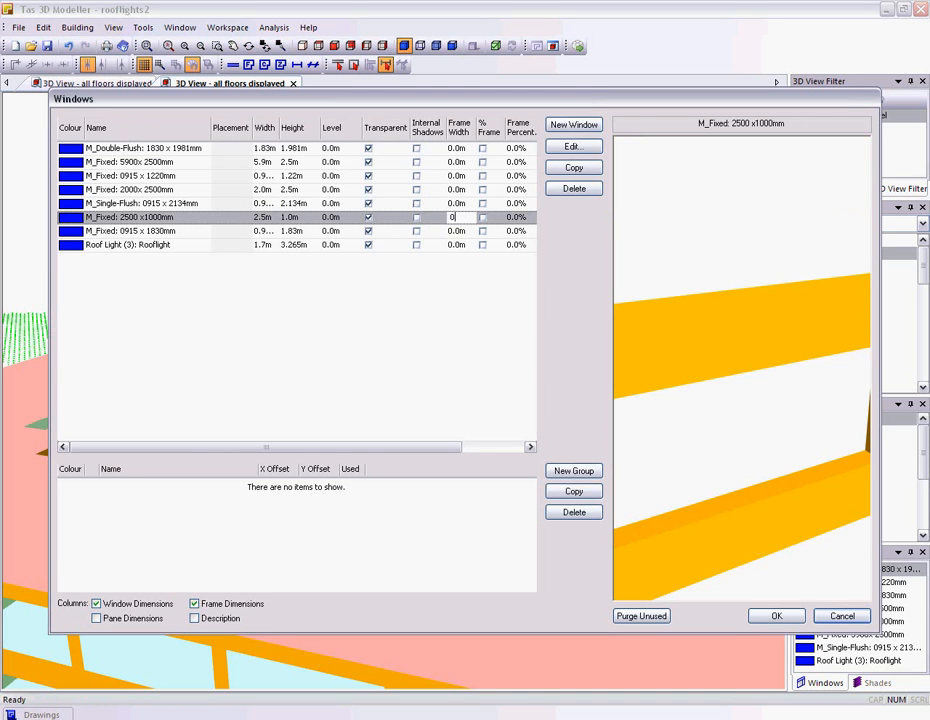
{"action": "key", "text": "Return"}
{"action": "mouse_move", "coordinate": [758, 424]}
{"action": "left_mouse_down"}
{"action": "mouse_move", "coordinate": [718, 410]}
{"action": "mouse_move", "coordinate": [767, 413]}
{"action": "left_mouse_up"}
{"action": "scroll", "coordinate": [718, 410], "scroll_direction": "down", "scroll_amount": 5}
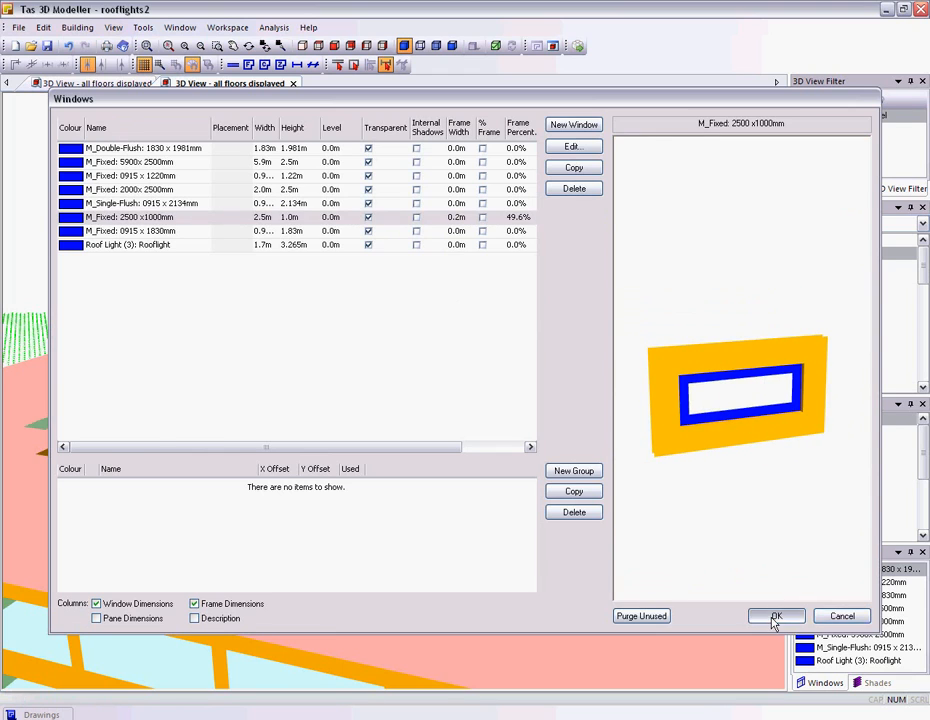
{"action": "left_click", "coordinate": [775, 616]}
- Examine the window frames on the courtyard walls of the 3D model from several sides
{"action": "scroll", "coordinate": [615, 455], "scroll_direction": "down", "scroll_amount": 3}
{"action": "left_click_drag", "start_coordinate": [608, 473], "coordinate": [572, 331]}
{"action": "left_click_drag", "start_coordinate": [239, 392], "coordinate": [528, 410]}
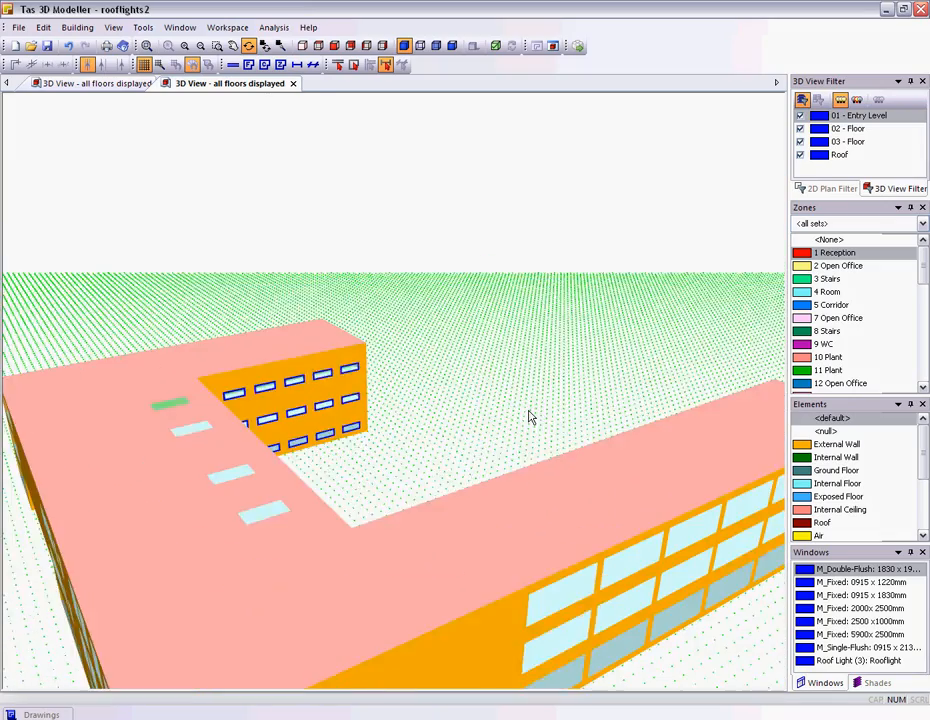
{"action": "scroll", "coordinate": [528, 410], "scroll_direction": "down", "scroll_amount": 3}
{"action": "left_click_drag", "start_coordinate": [446, 406], "coordinate": [318, 401]}
{"action": "scroll", "coordinate": [440, 432], "scroll_direction": "down", "scroll_amount": 3}
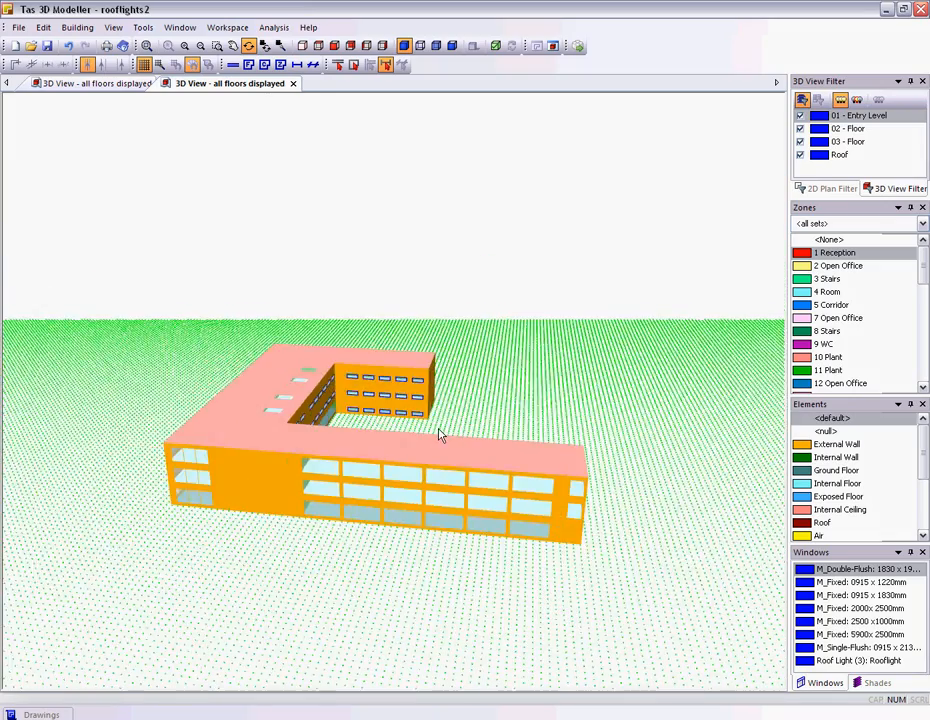
{"action": "left_click_drag", "start_coordinate": [440, 432], "coordinate": [412, 465]}
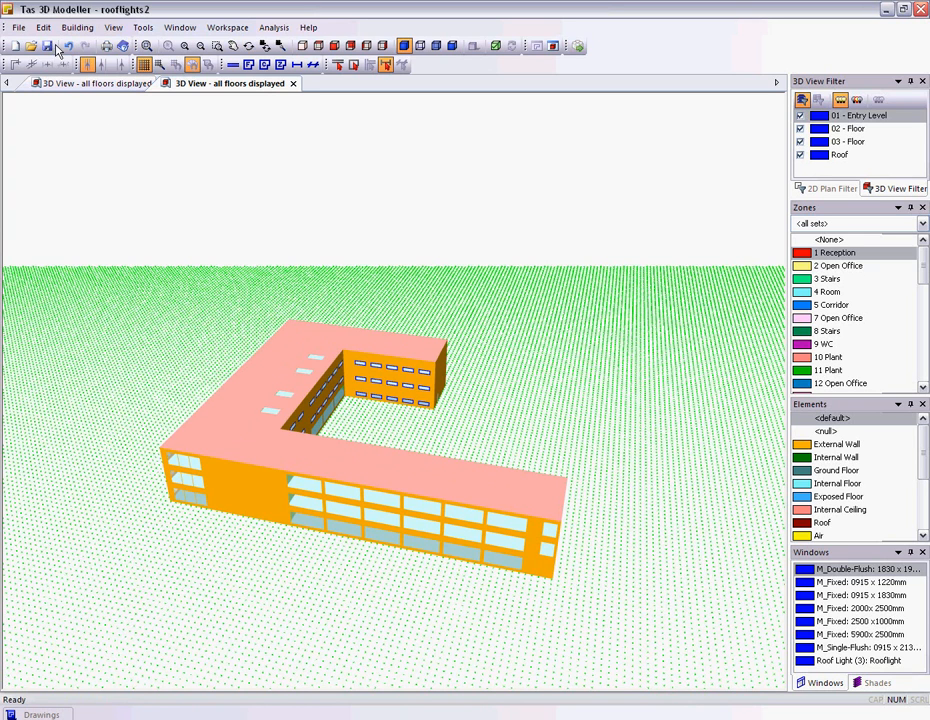
- Import rooflights2 extension.xml into the current building as a 3D model
{"action": "left_click", "coordinate": [18, 27]}
{"action": "left_click", "coordinate": [43, 172]}
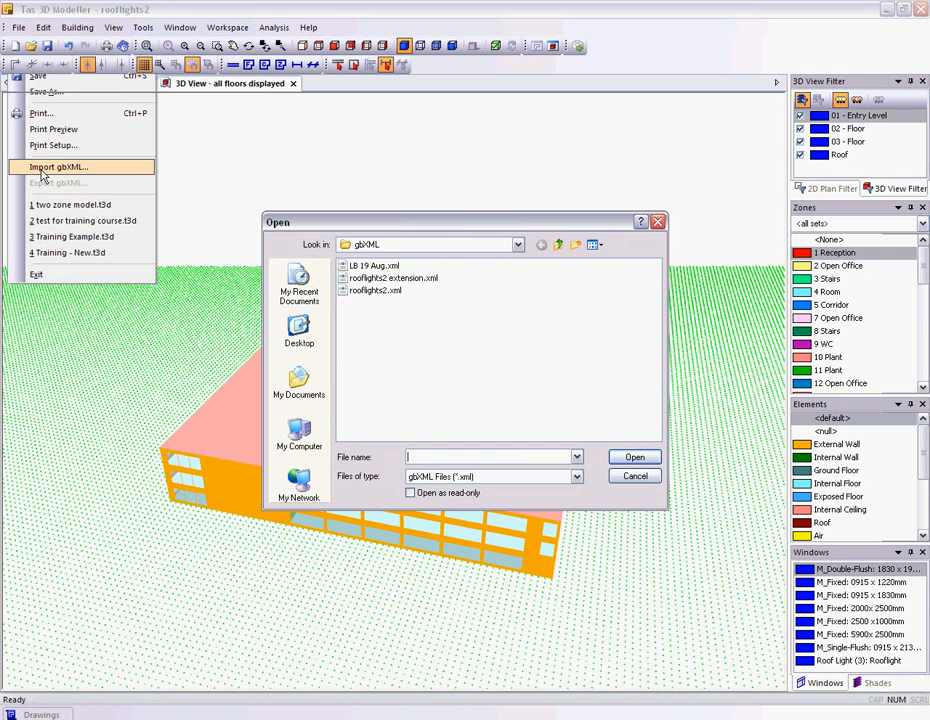
{"action": "double_click", "coordinate": [419, 281]}
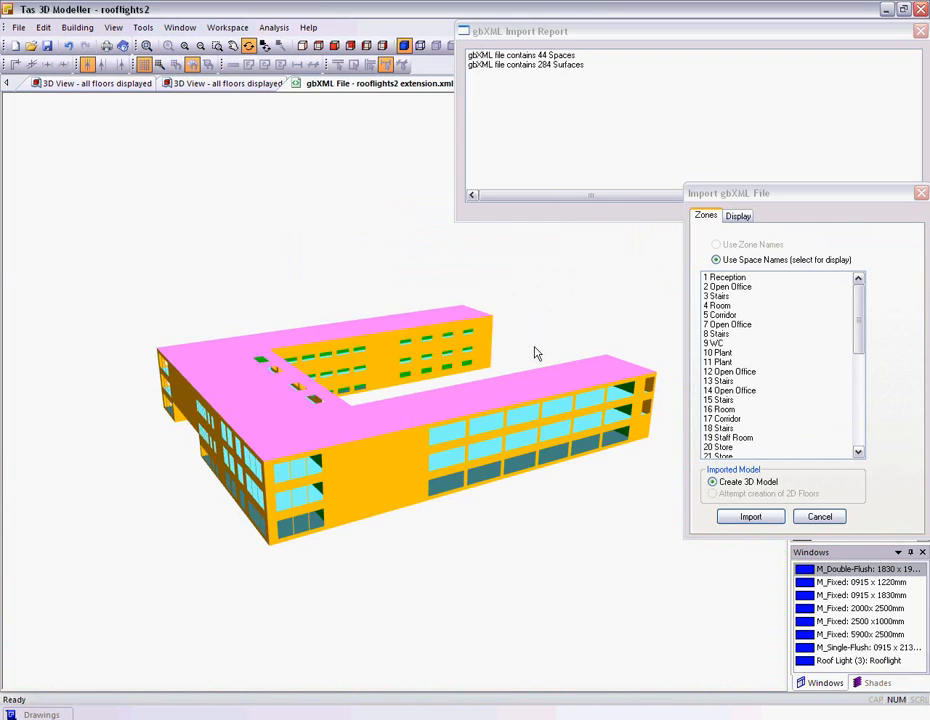
{"action": "left_click_drag", "start_coordinate": [518, 352], "coordinate": [410, 364]}
{"action": "left_click", "coordinate": [751, 516]}
{"action": "left_click", "coordinate": [788, 389]}
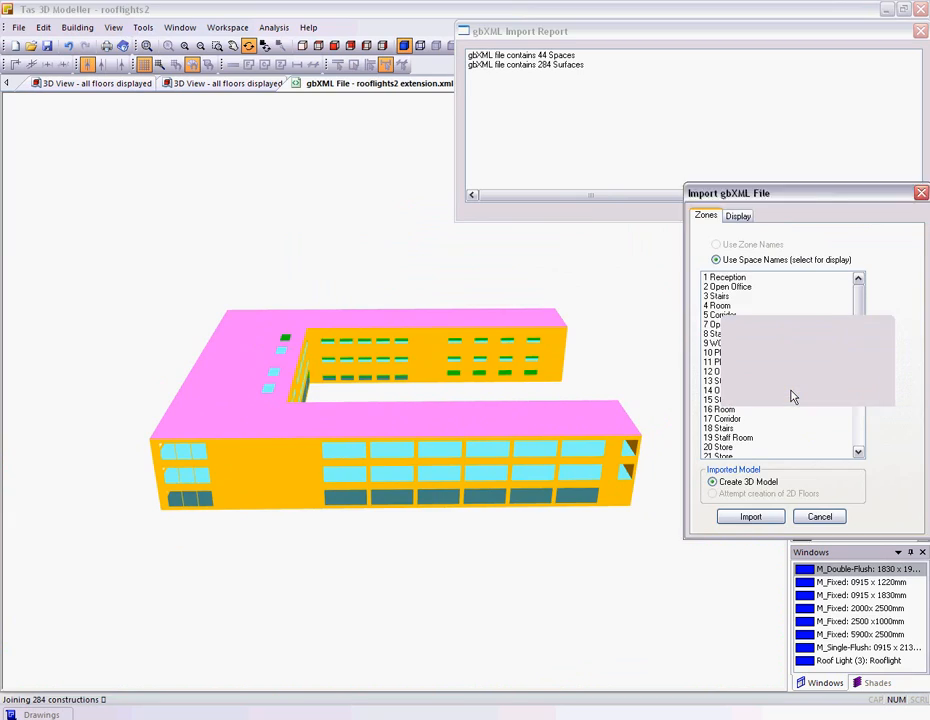
{"action": "left_click", "coordinate": [808, 387]}
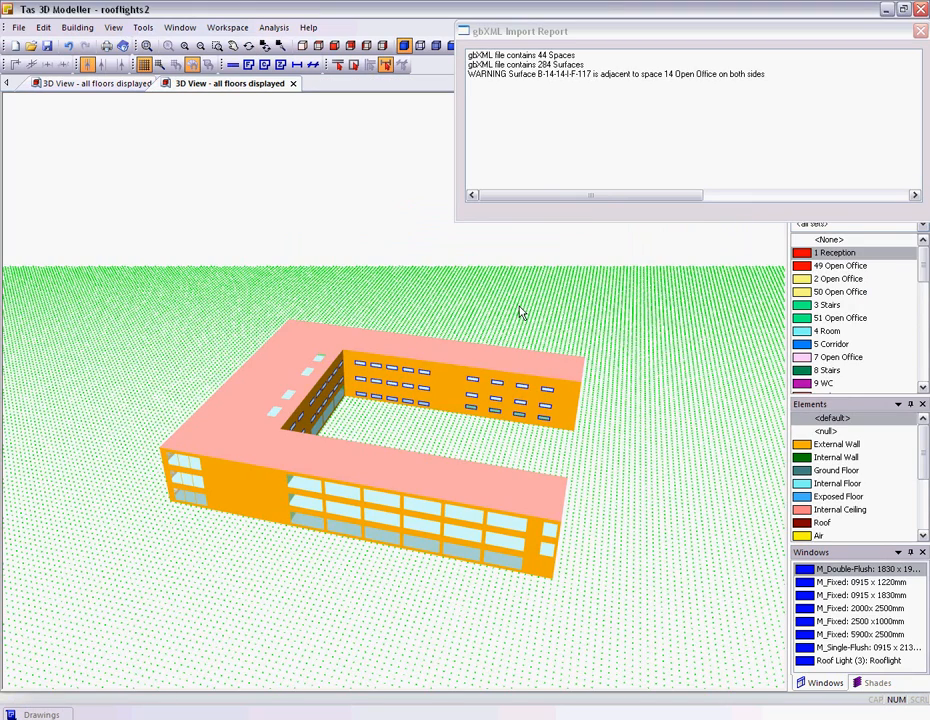
- Examine the extended wing and compare the frames of its new windows with the existing courtyard windows
{"action": "left_click", "coordinate": [248, 46]}
{"action": "left_click_drag", "start_coordinate": [631, 413], "coordinate": [503, 398]}
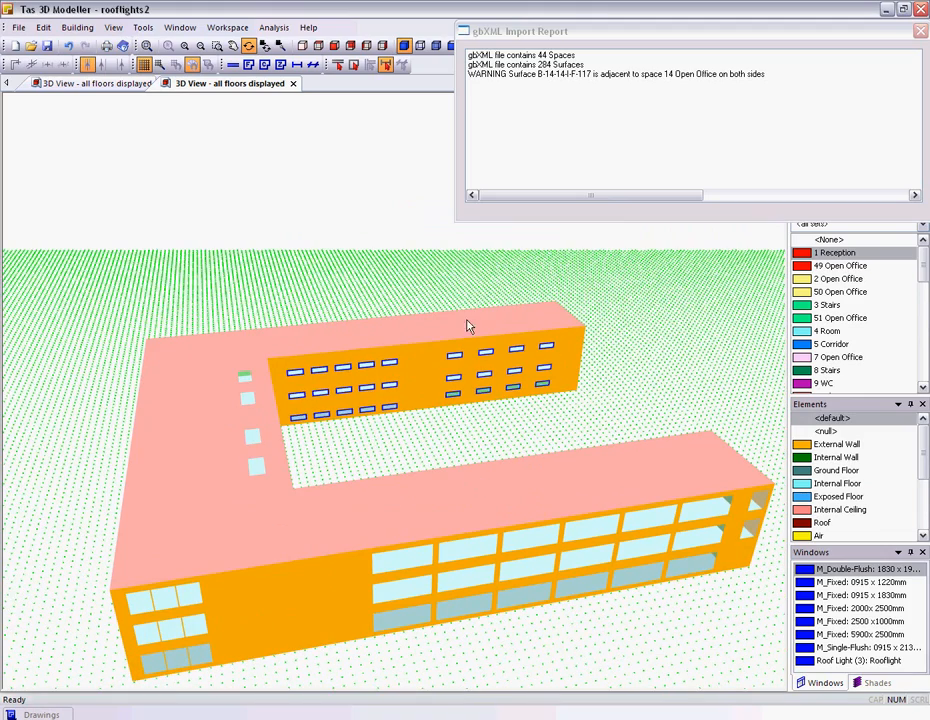
{"action": "left_click_drag", "start_coordinate": [455, 357], "coordinate": [338, 400]}
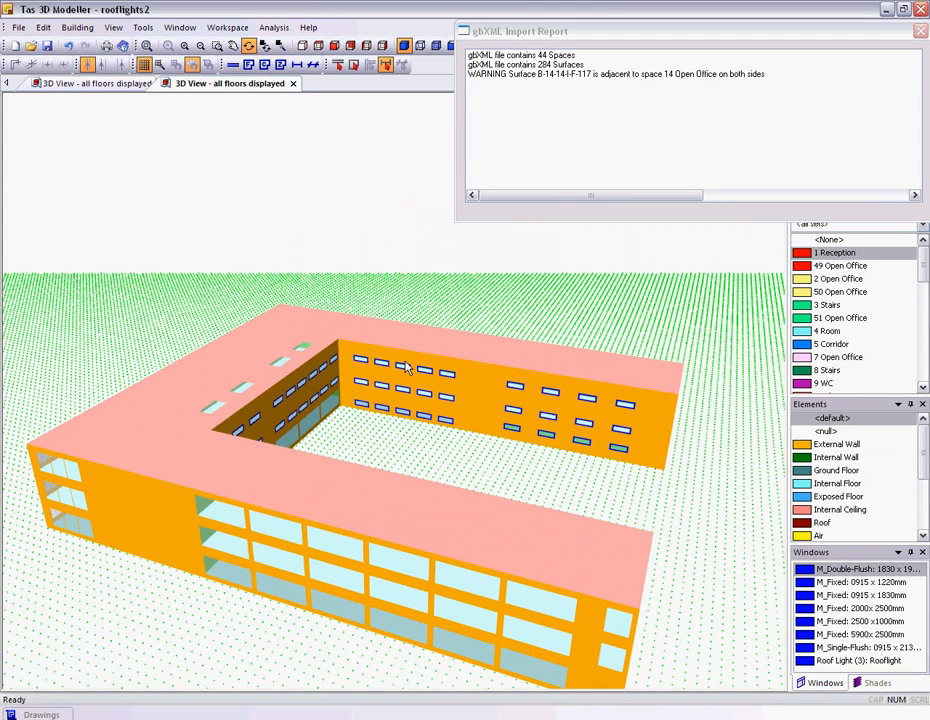
{"action": "left_click_drag", "start_coordinate": [396, 374], "coordinate": [390, 365]}
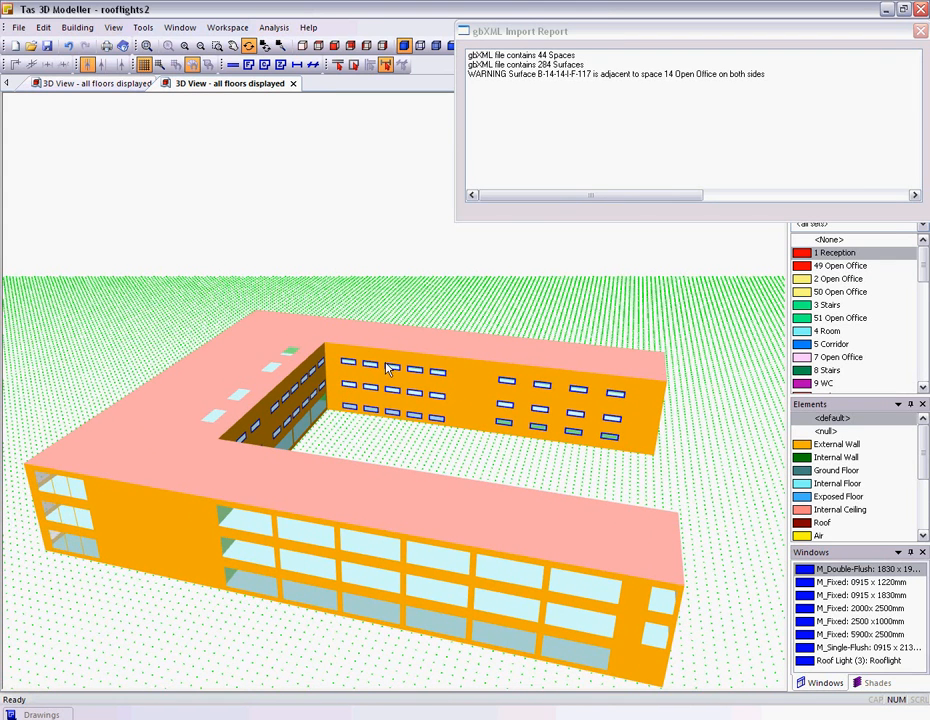
{"action": "scroll", "coordinate": [409, 374], "scroll_direction": "up", "scroll_amount": 2}
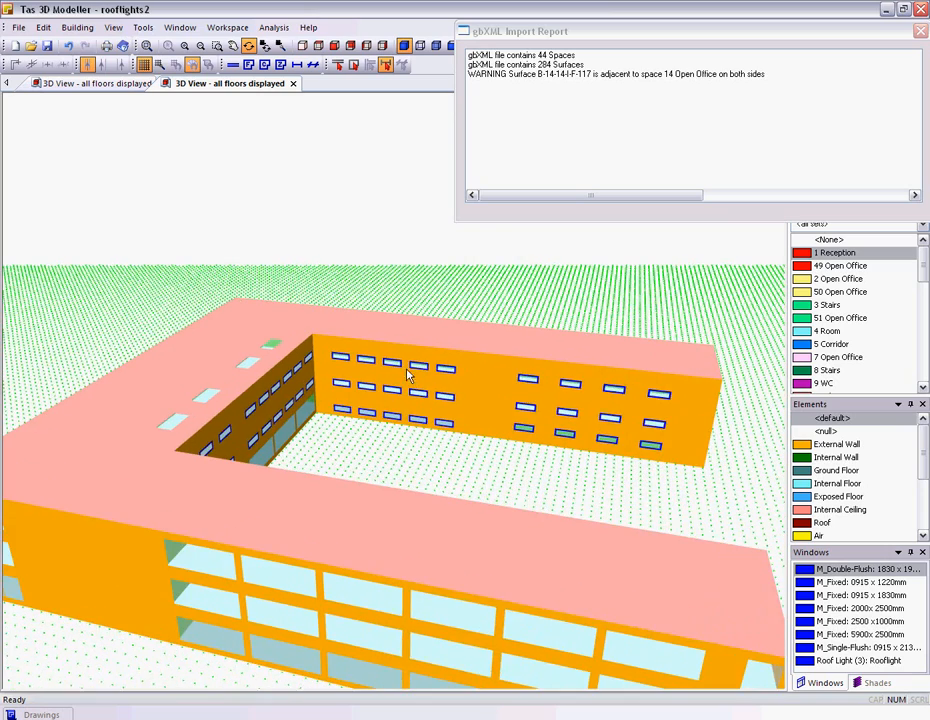
{"action": "scroll", "coordinate": [402, 364], "scroll_direction": "down", "scroll_amount": 1}
{"action": "left_click_drag", "start_coordinate": [624, 381], "coordinate": [497, 370]}
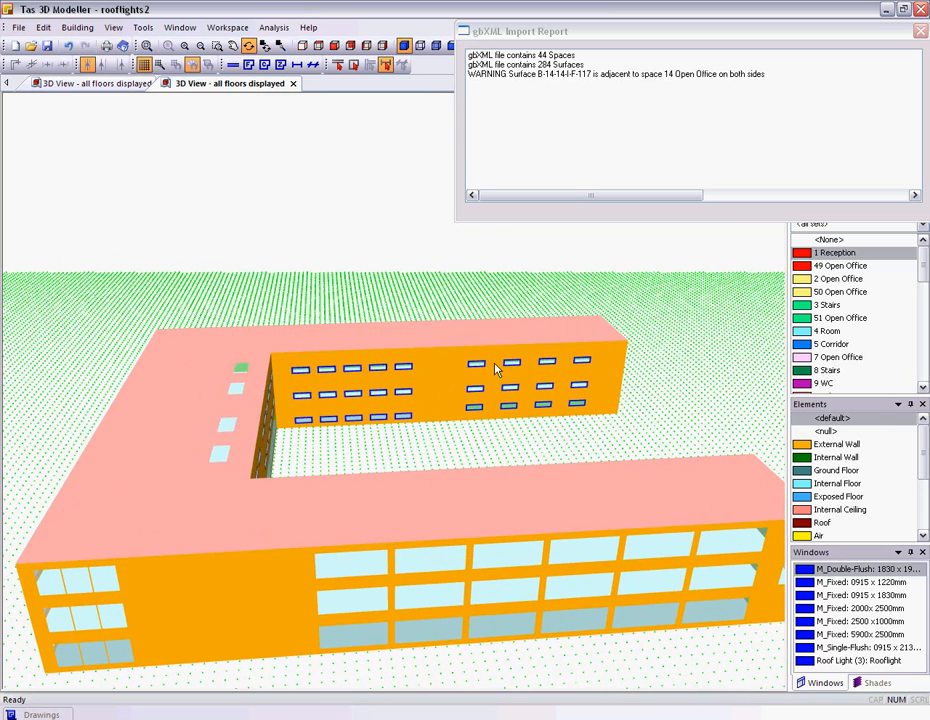